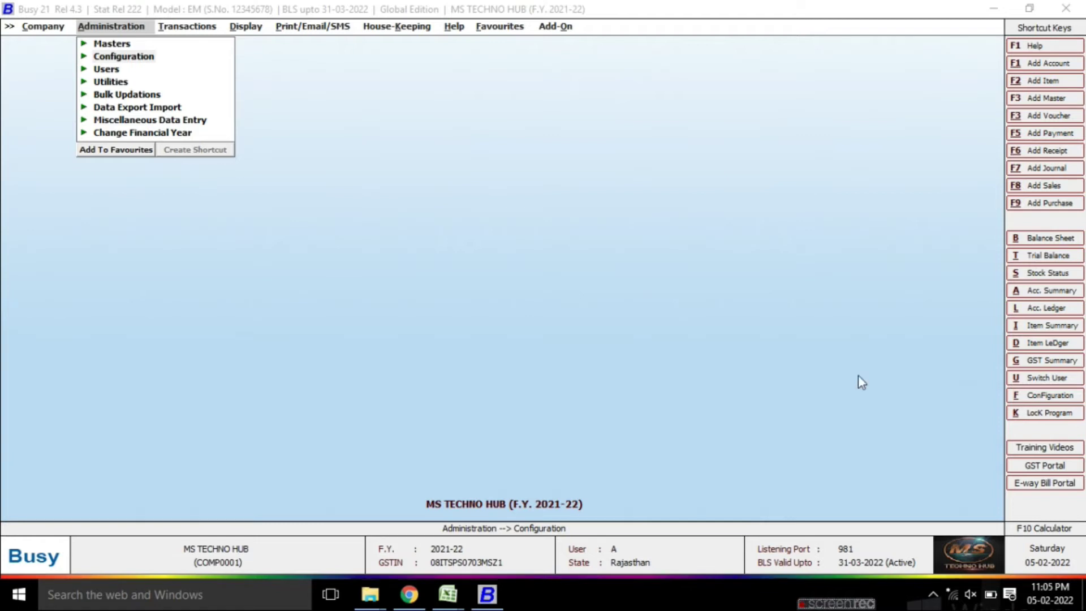
# Turn on Enable Scheme in the Inventory features and options, save, and return to the configuration list.
pyautogui.click(132, 56)
pyautogui.click(146, 57)
pyautogui.click(93, 221)
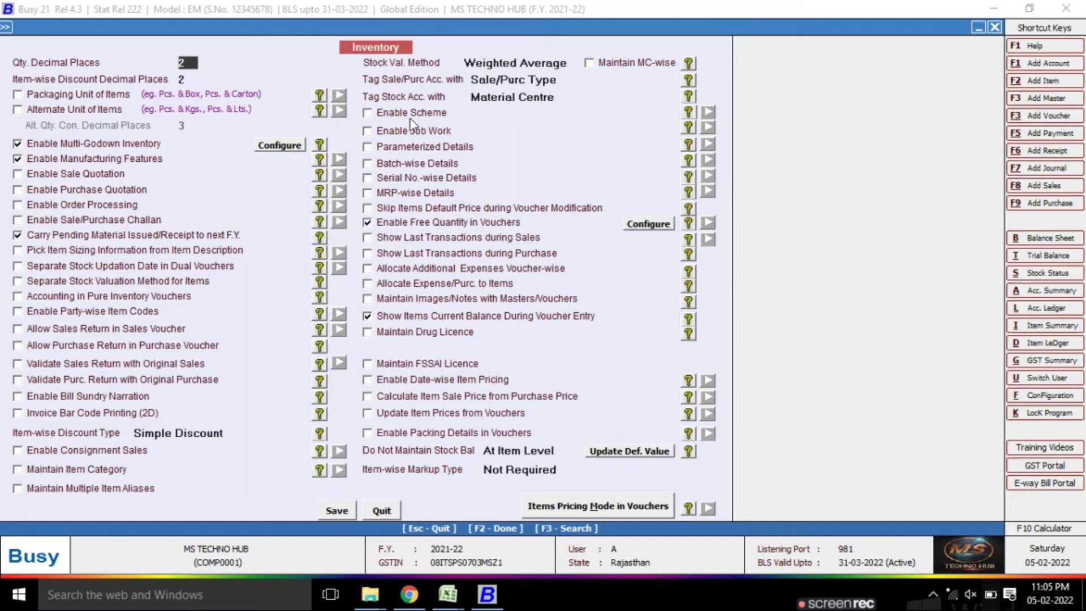
pyautogui.click(367, 114)
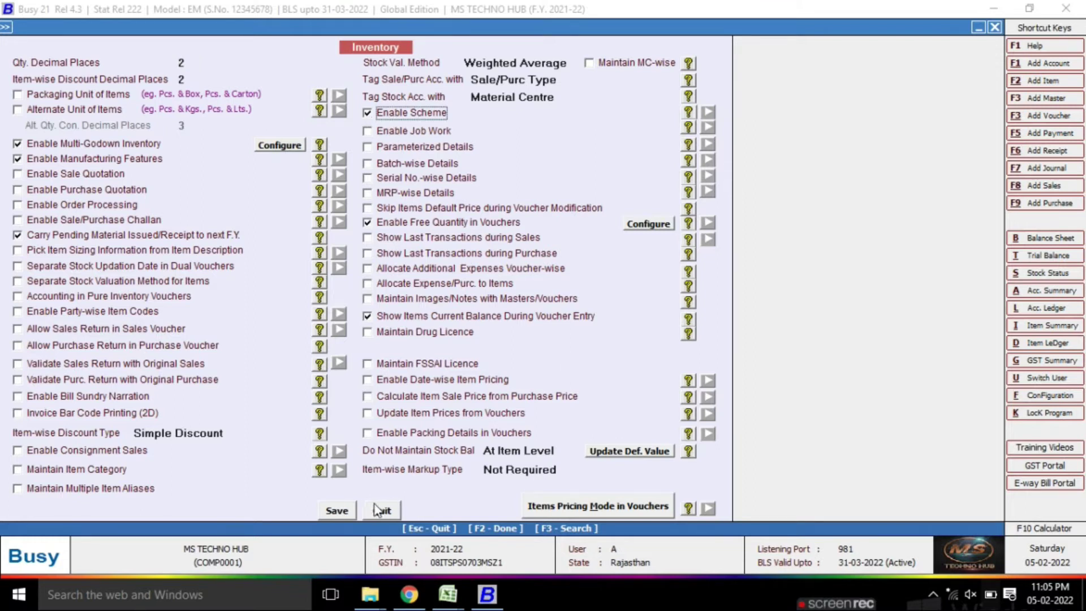
pyautogui.click(338, 512)
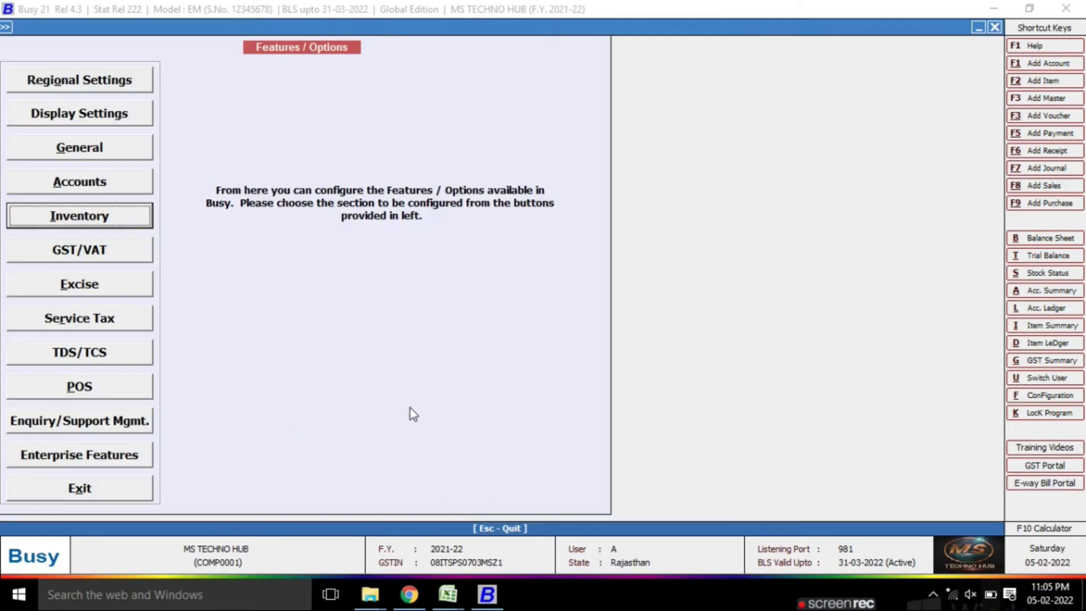
pyautogui.click(79, 487)
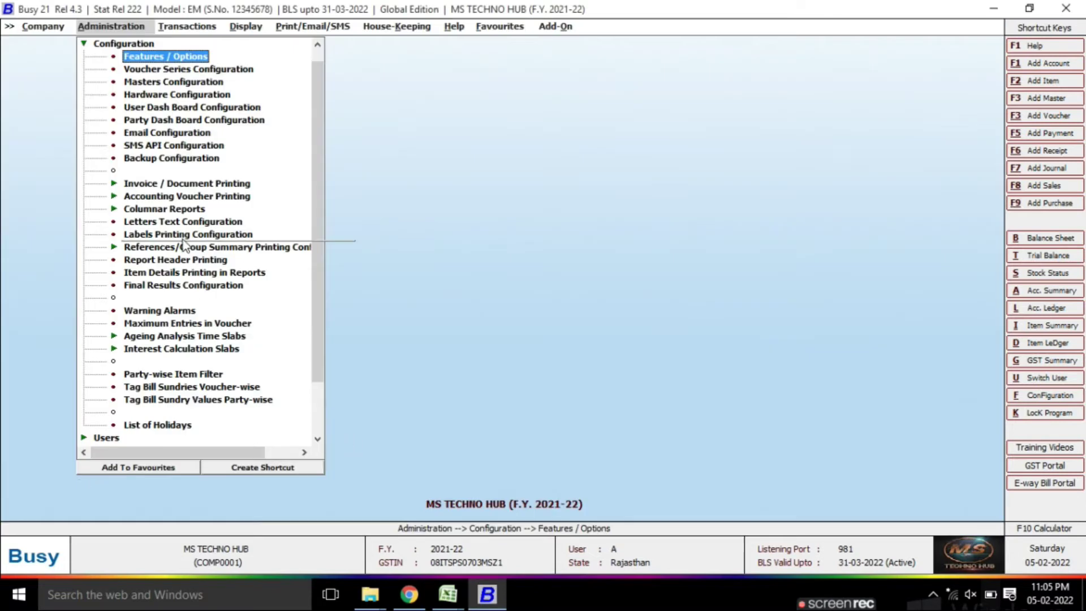
# Expand Administration > Masters > Scheme and begin adding a new scheme master.
pyautogui.press('Escape')
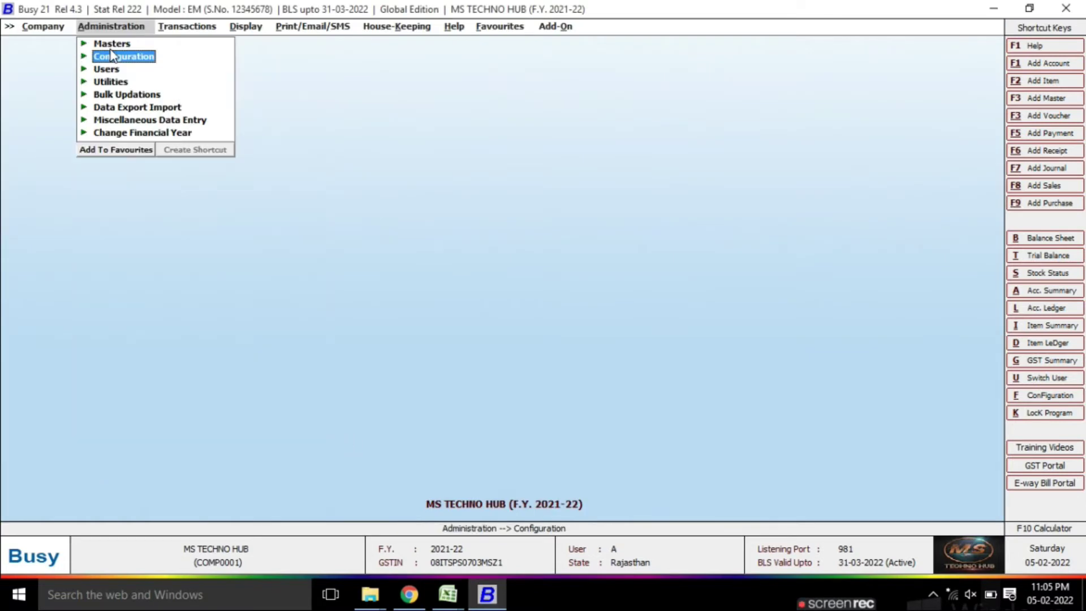
pyautogui.click(122, 43)
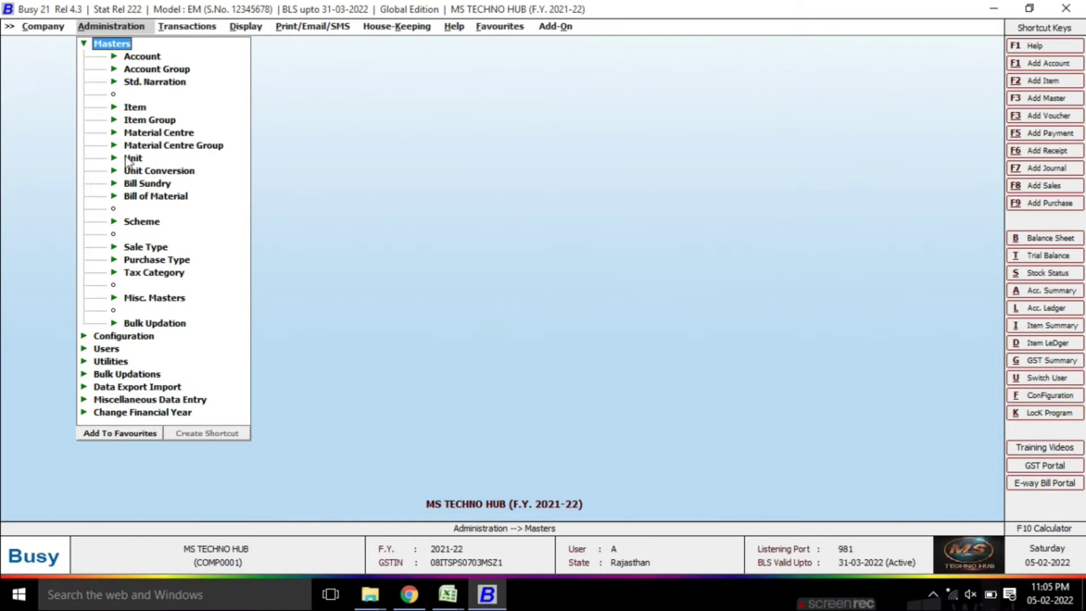
pyautogui.click(137, 222)
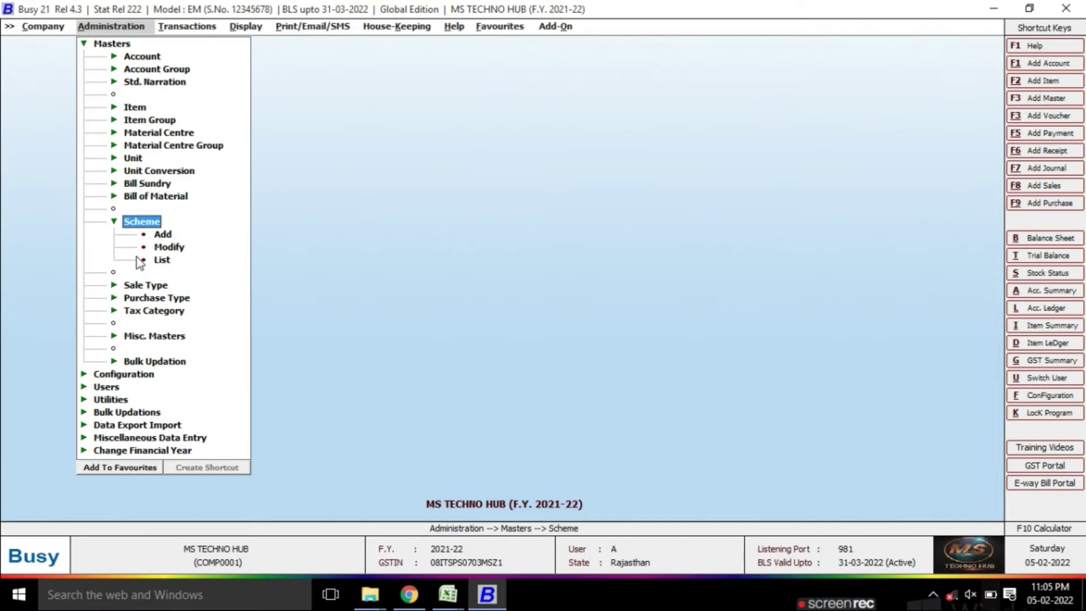
pyautogui.click(166, 236)
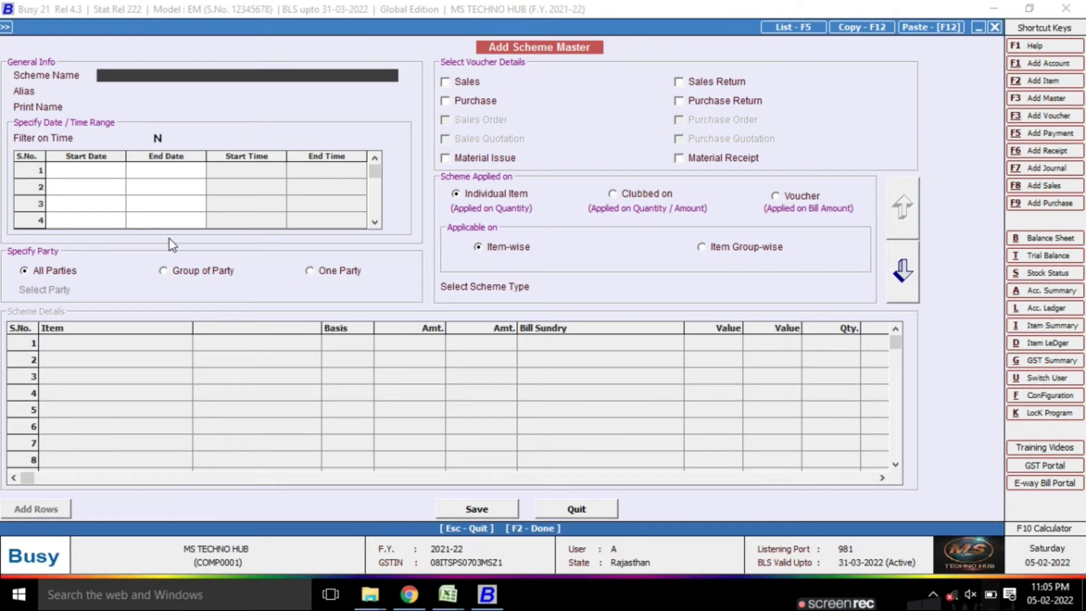
# Enter DIWALI OFFER as the scheme name, with its Print Name filled the same.
pyautogui.write('DIWALI')
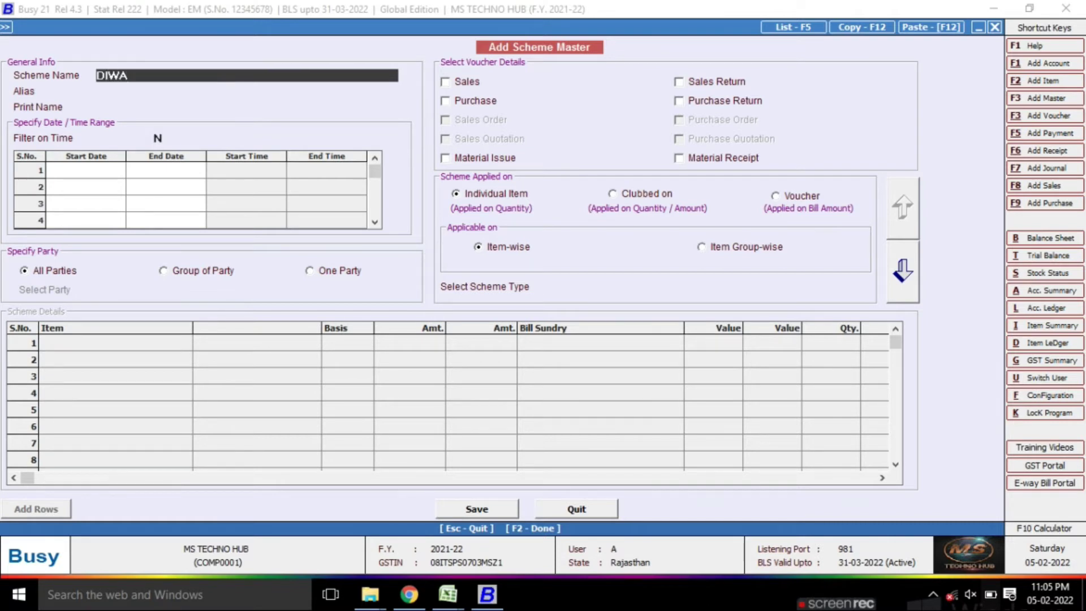
pyautogui.press('Return')
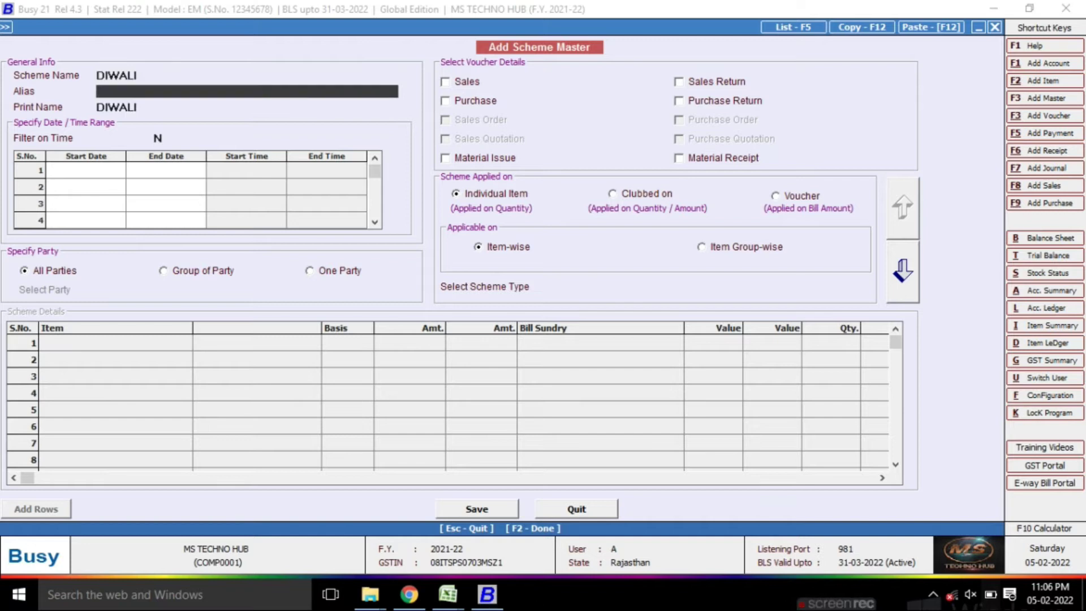
pyautogui.press('Up')
pyautogui.write('O')
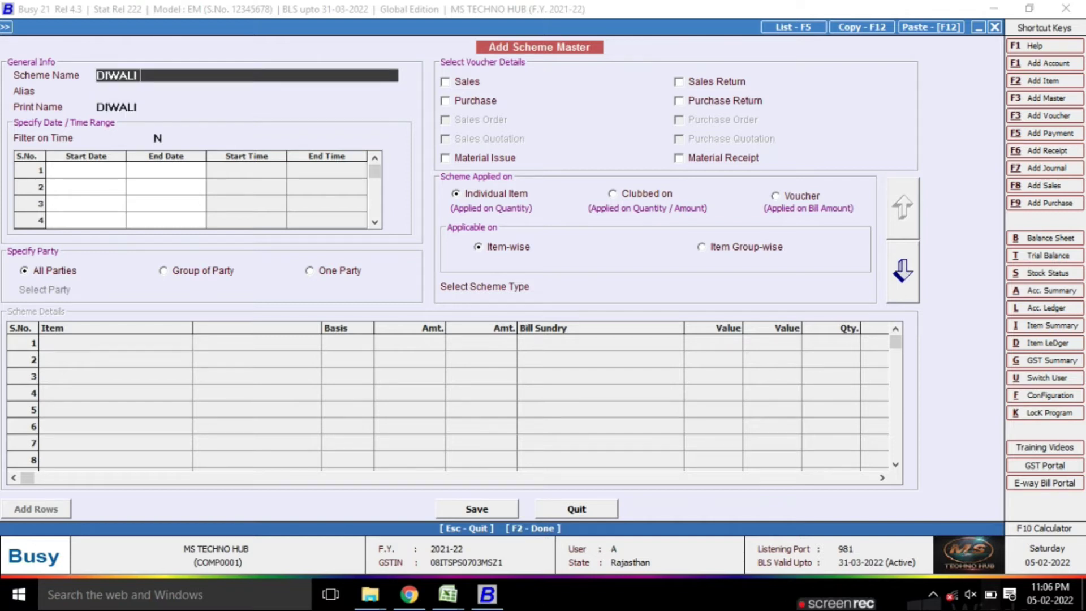
pyautogui.write('FFER')
pyautogui.press('Return')
pyautogui.press('Return')
pyautogui.press('Return')
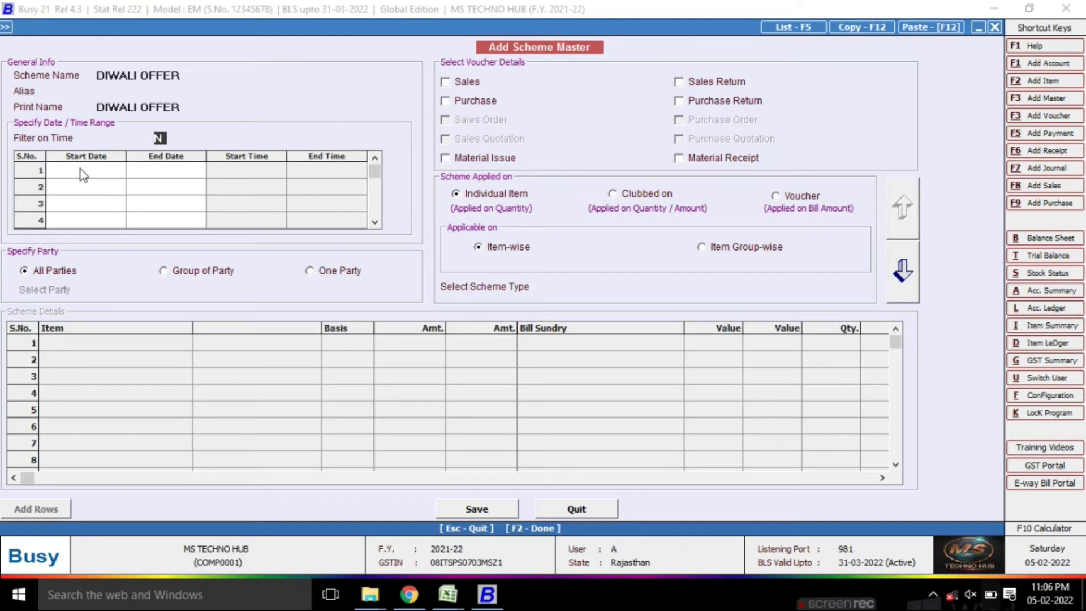
# Give row 1 a date range of 01-10-2021 to 31-10-2021.
pyautogui.click(82, 168)
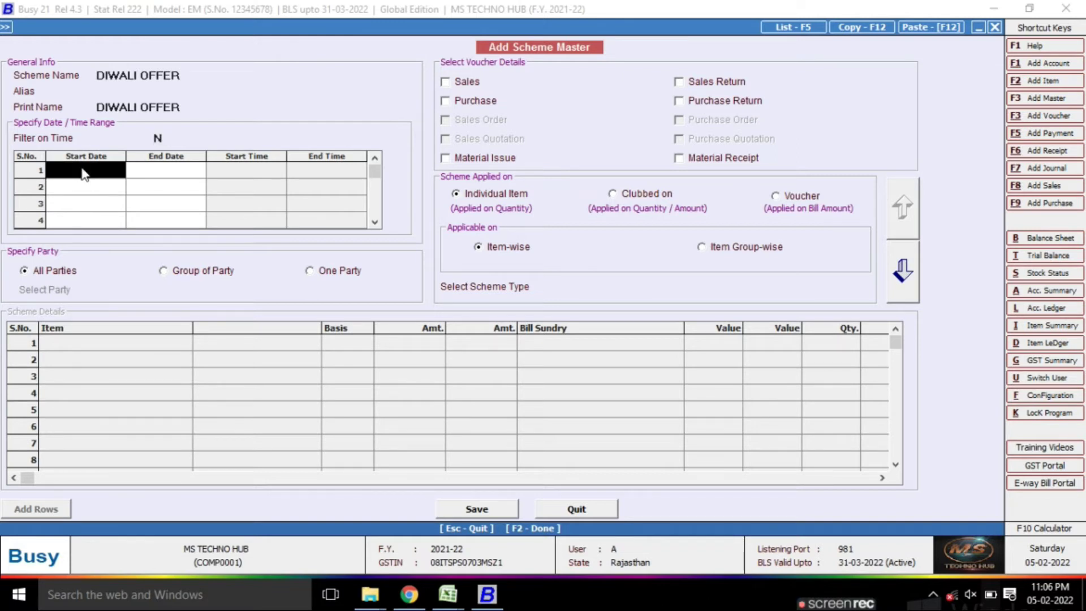
pyautogui.write('1.10')
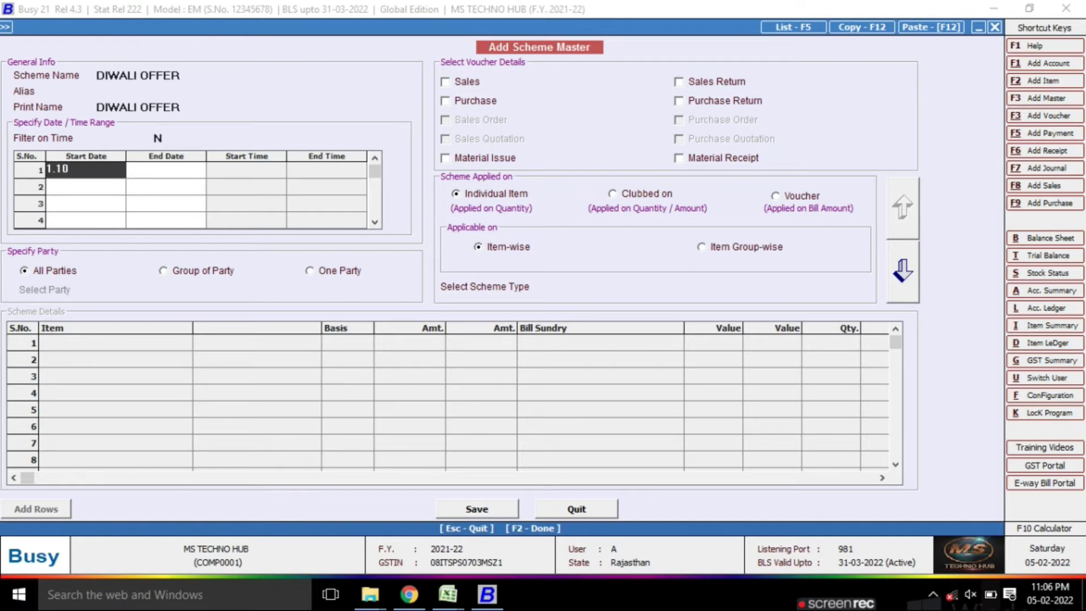
pyautogui.press('Return')
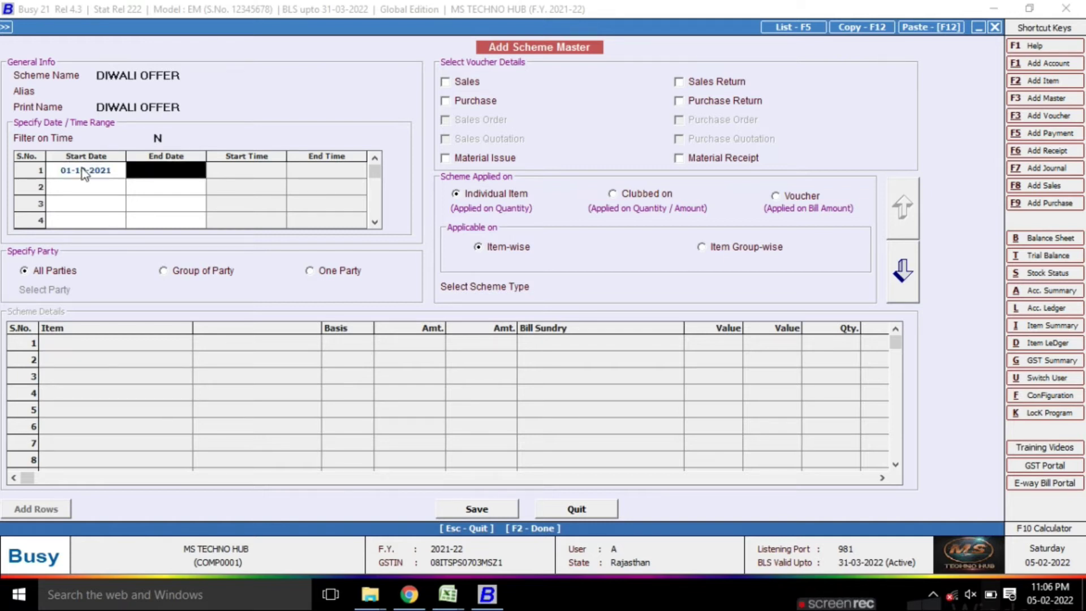
pyautogui.write('3')
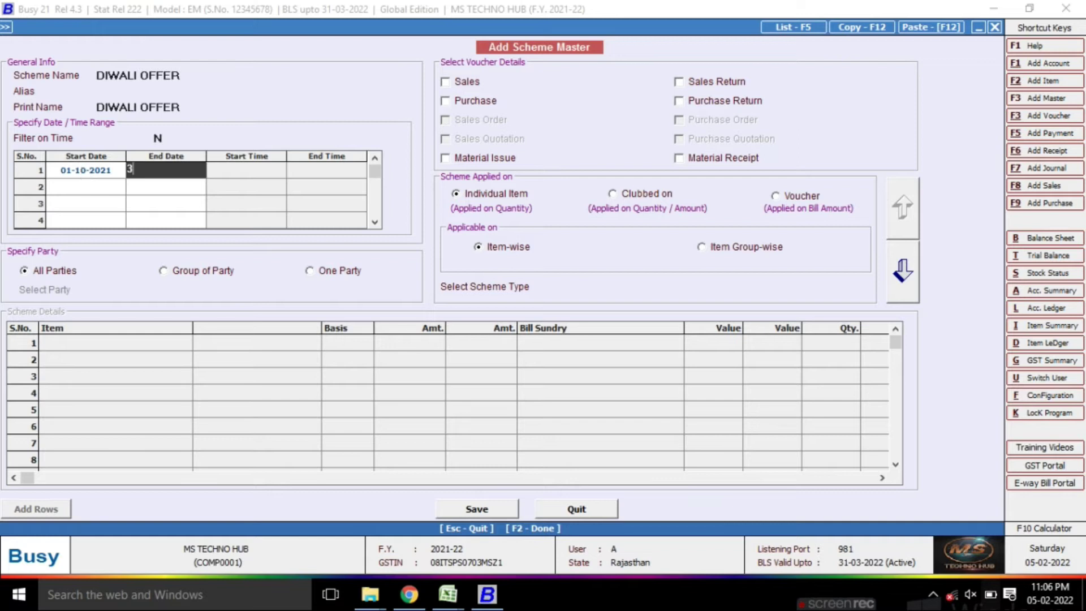
pyautogui.write('1.')
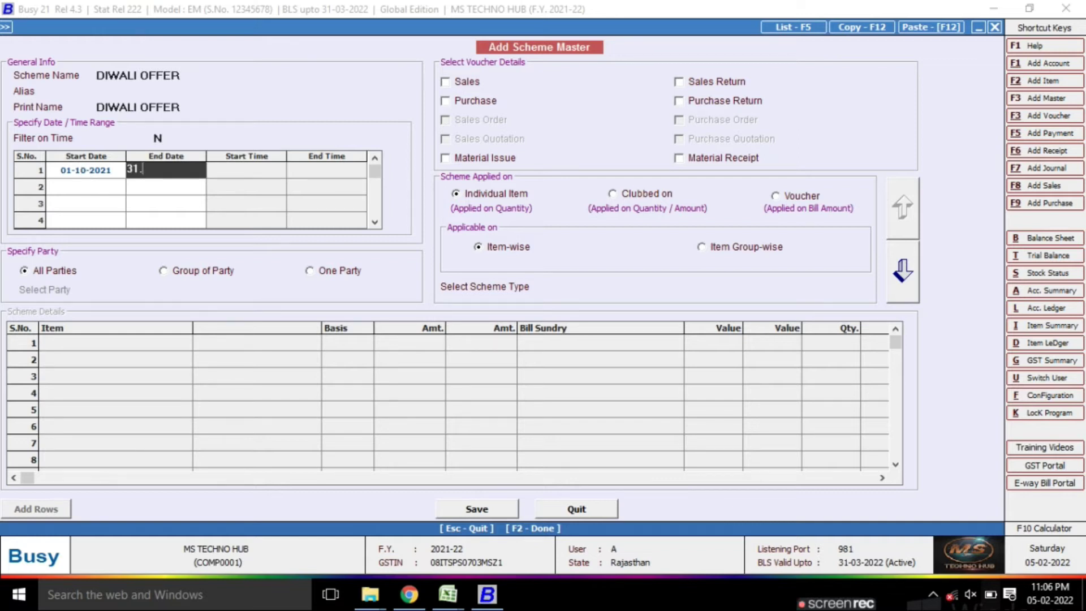
pyautogui.write('10')
pyautogui.press('Return')
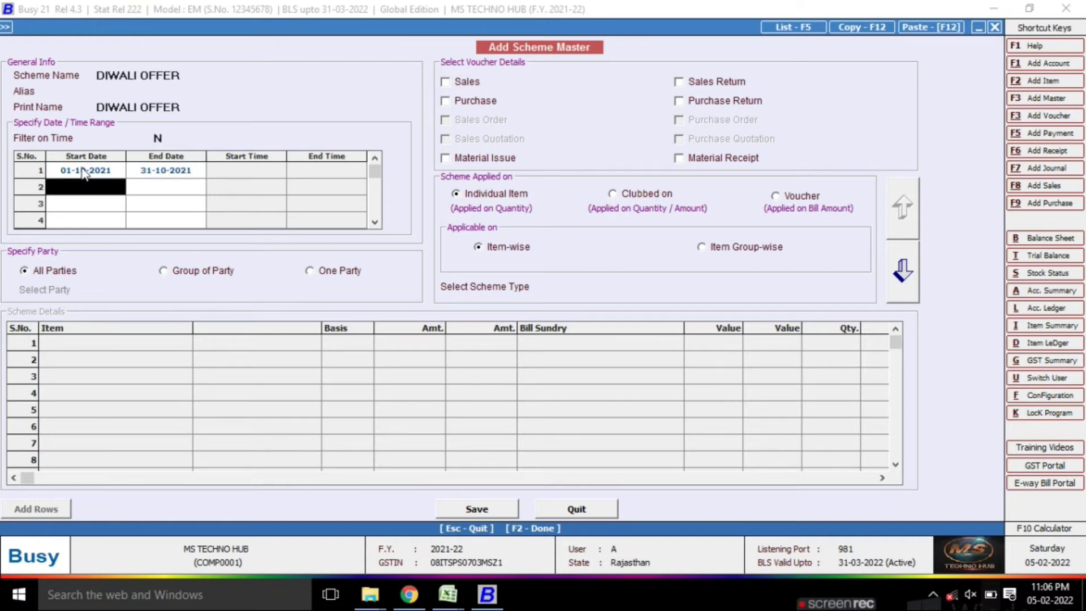
pyautogui.click(238, 170)
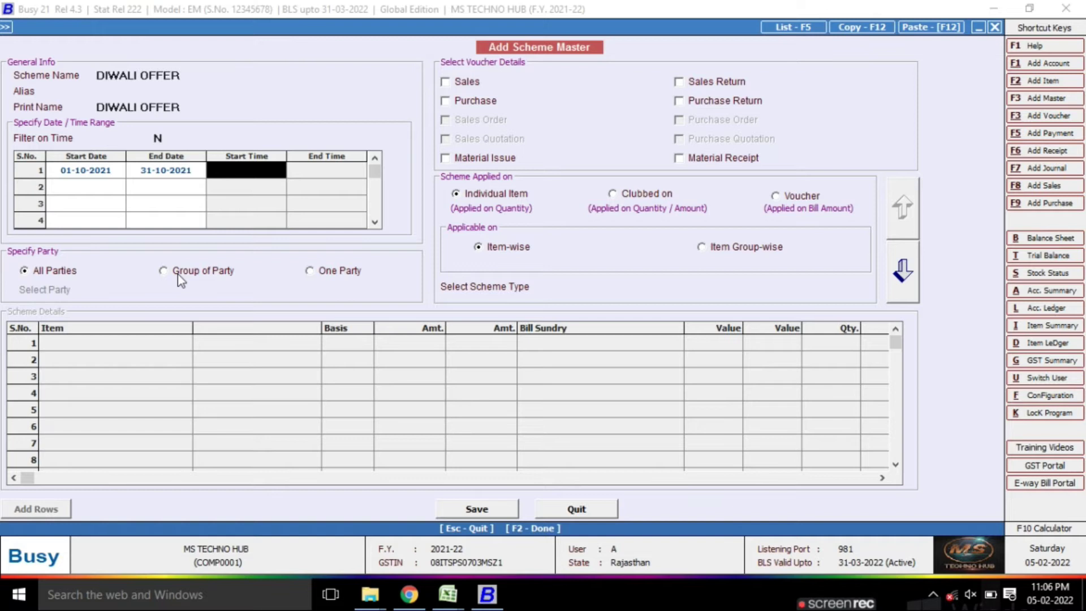
pyautogui.click(40, 272)
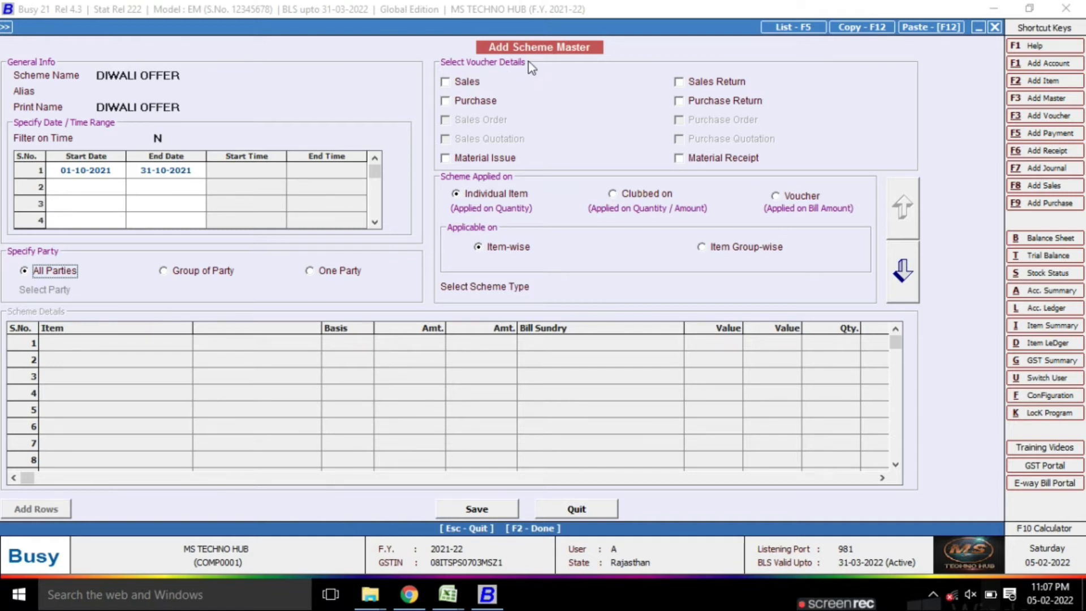
# Apply the scheme to Sales vouchers of All Series, on individual items.
pyautogui.click(445, 82)
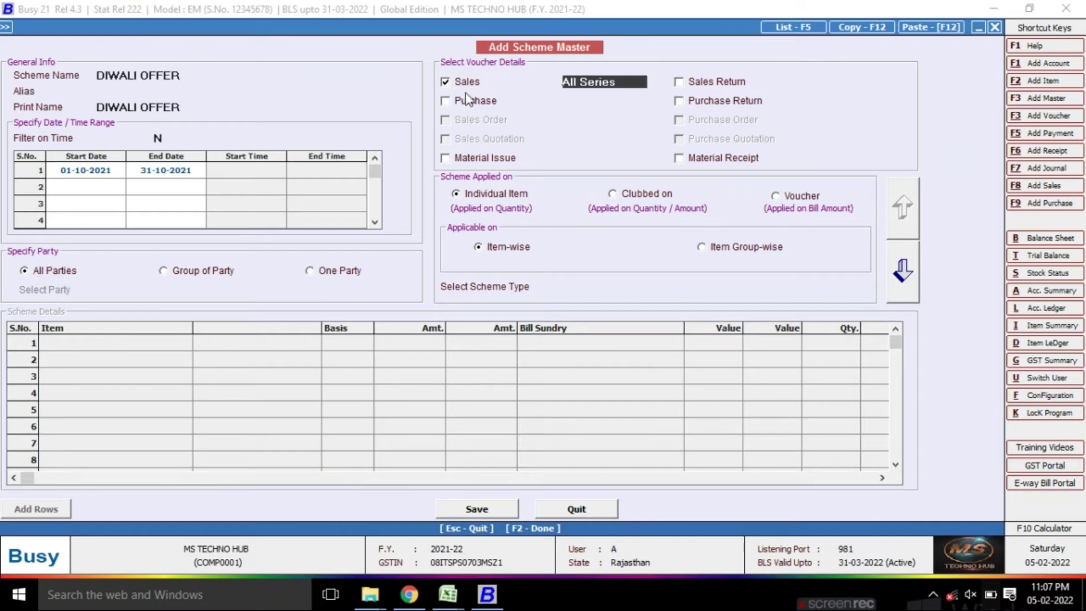
pyautogui.click(619, 84)
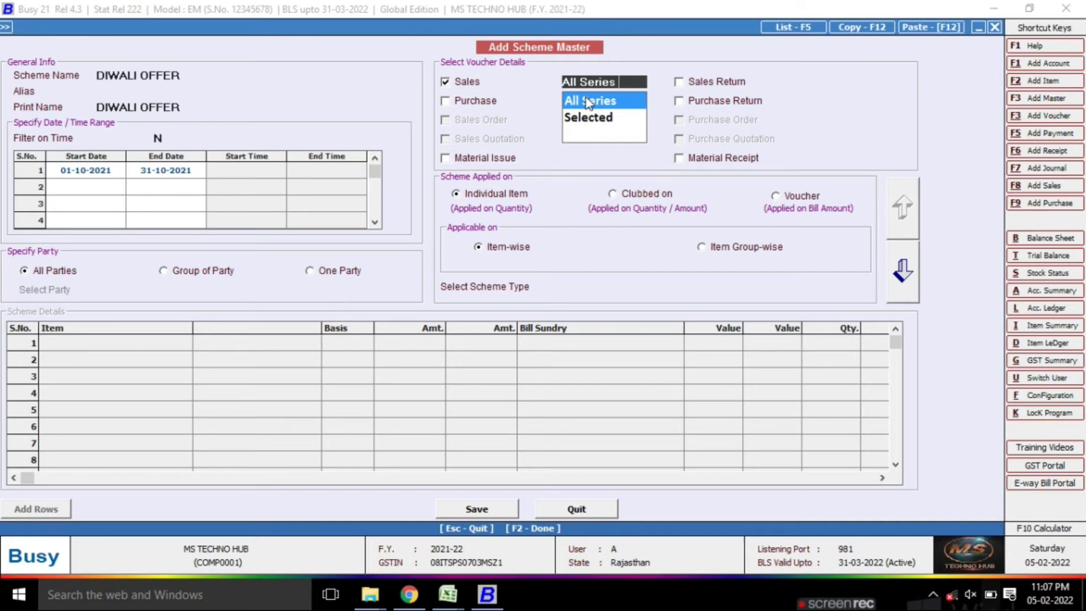
pyautogui.click(493, 192)
# Keep the scheme applicable item-wise and pick Discount as the scheme type.
pyautogui.click(709, 250)
pyautogui.press('Return')
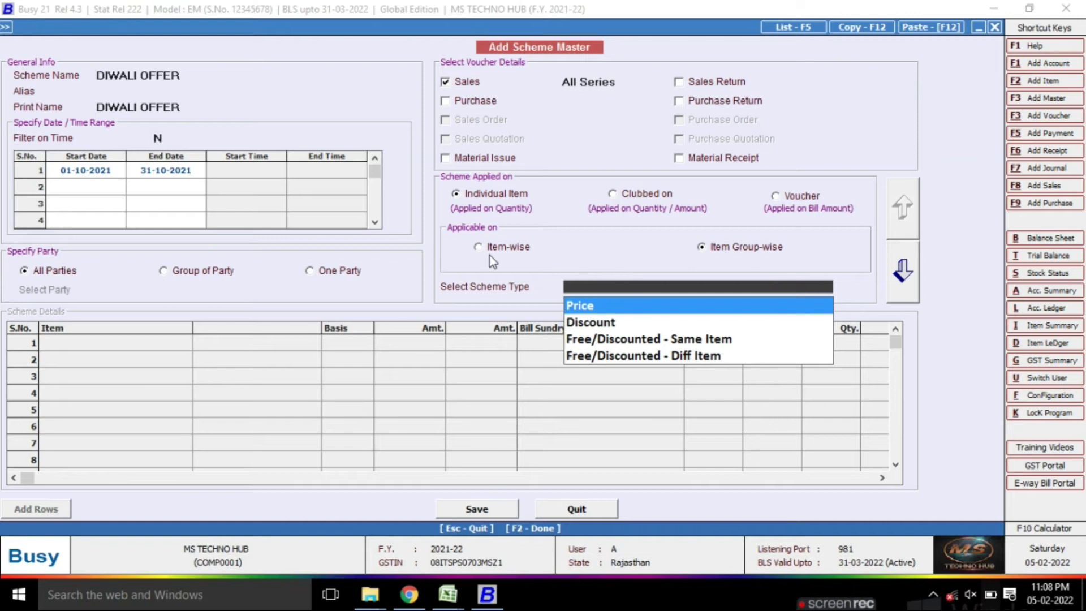
pyautogui.click(486, 249)
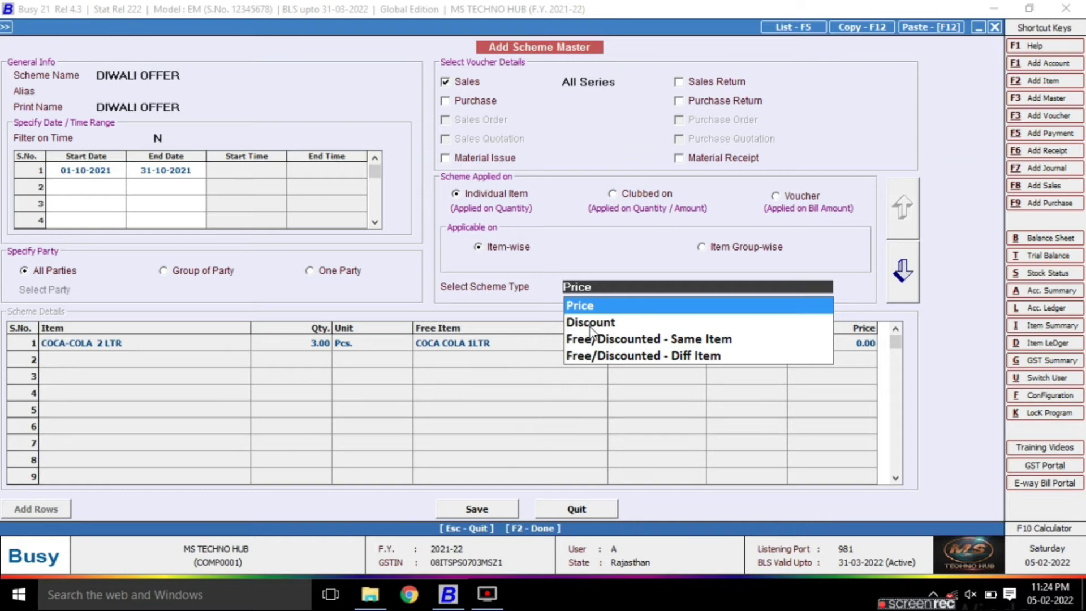
pyautogui.click(591, 327)
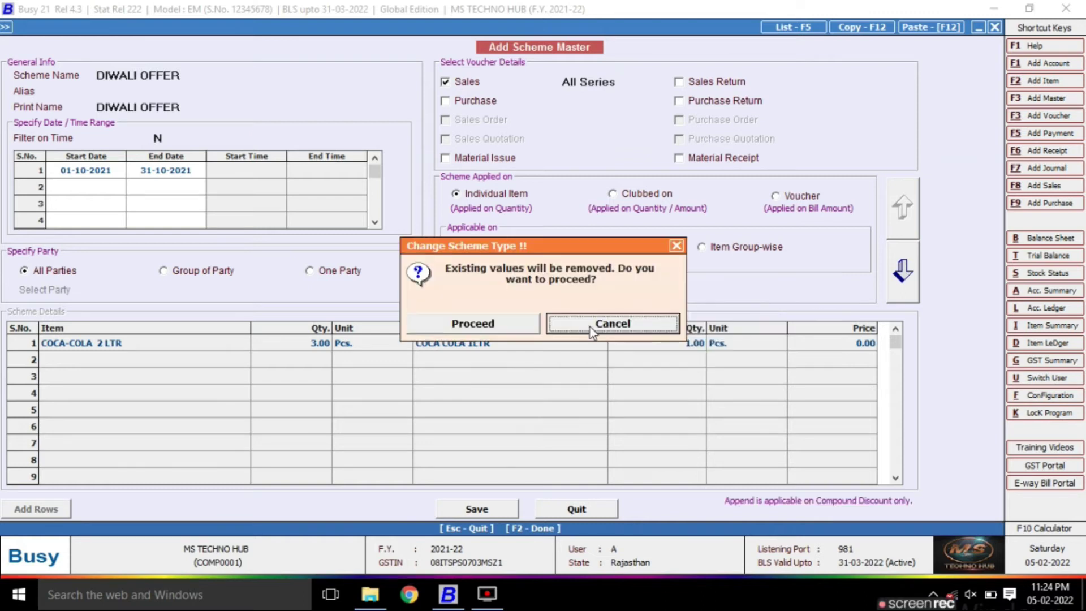
# Confirm the Discount type and give COCA-COLA 2 LTR a 5.00 discount when quantity is >= 2 Pcs.
pyautogui.click(507, 330)
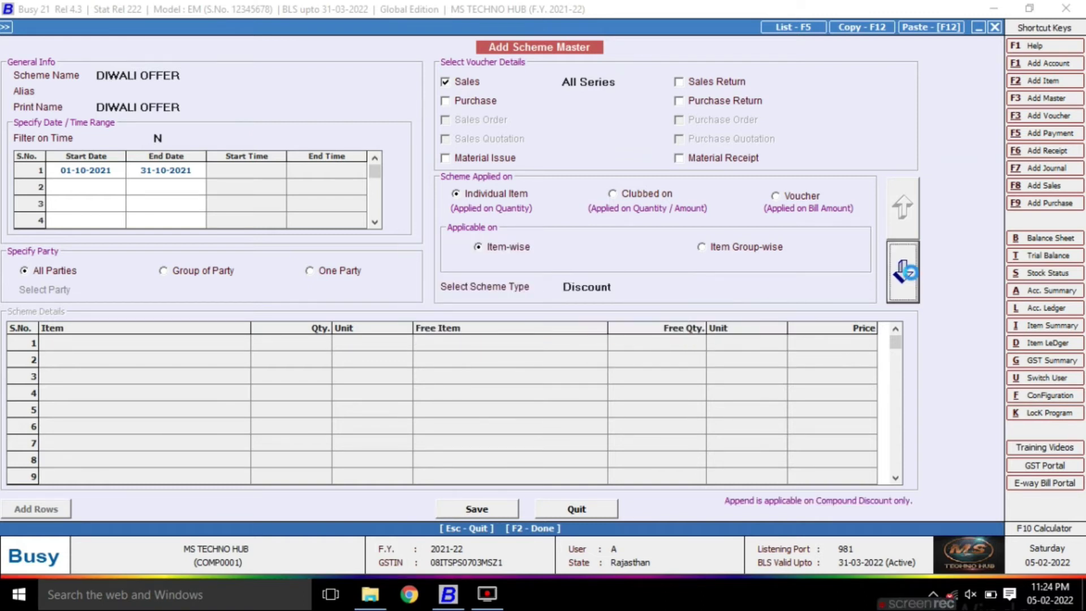
pyautogui.click(903, 272)
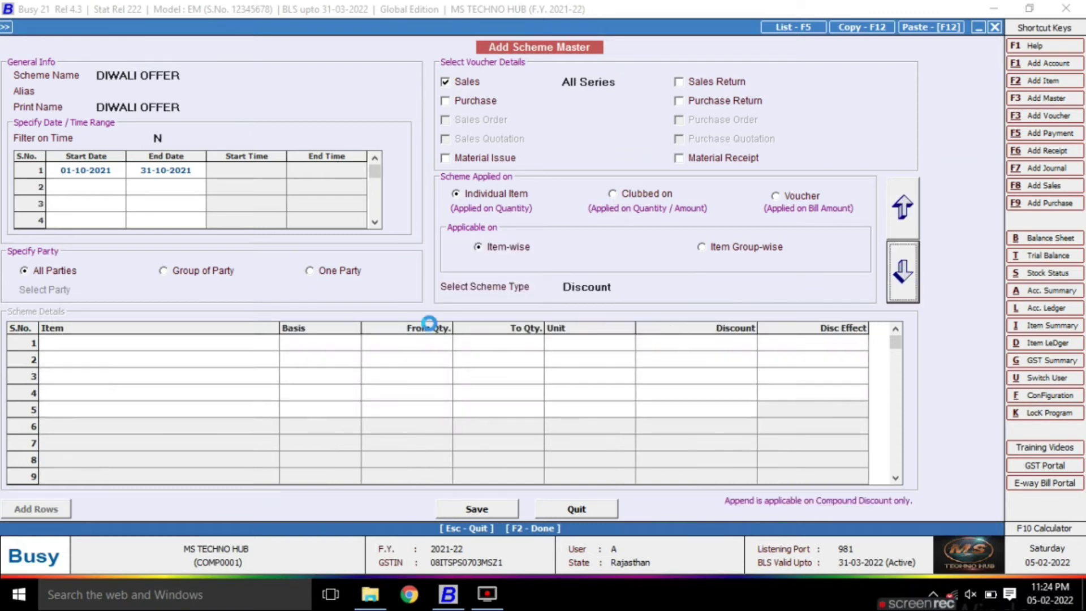
pyautogui.click(143, 344)
pyautogui.press('Down')
pyautogui.press('Down')
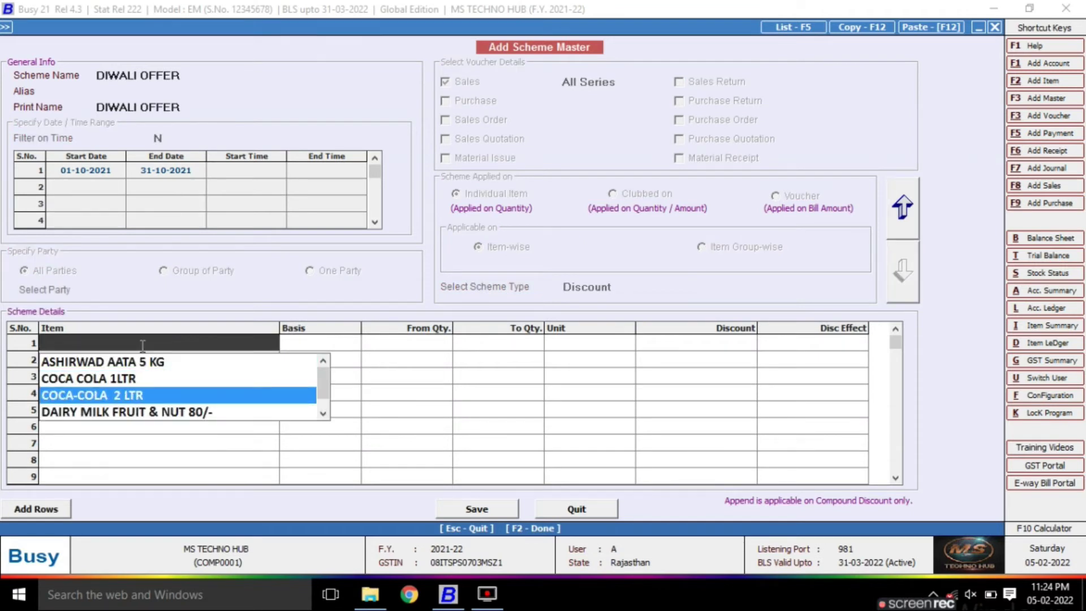
pyautogui.press('Return')
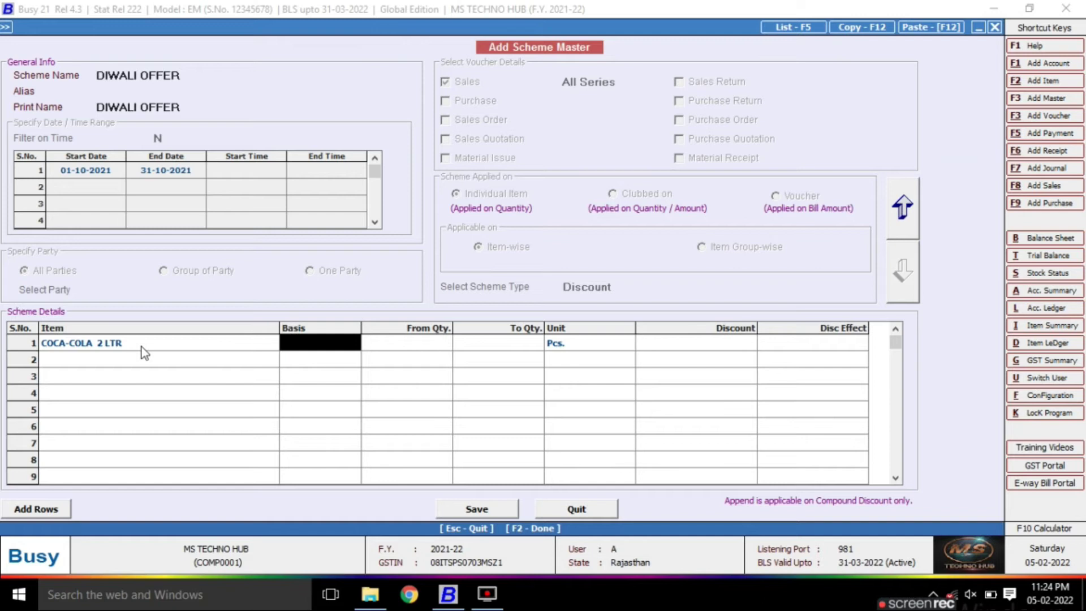
pyautogui.press('Return')
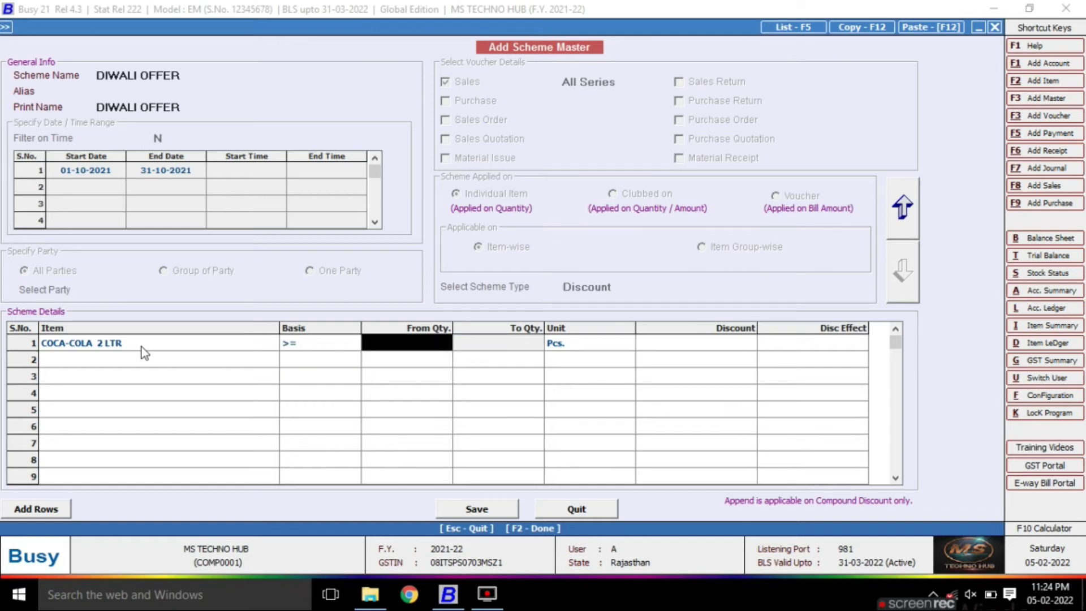
pyautogui.write('2')
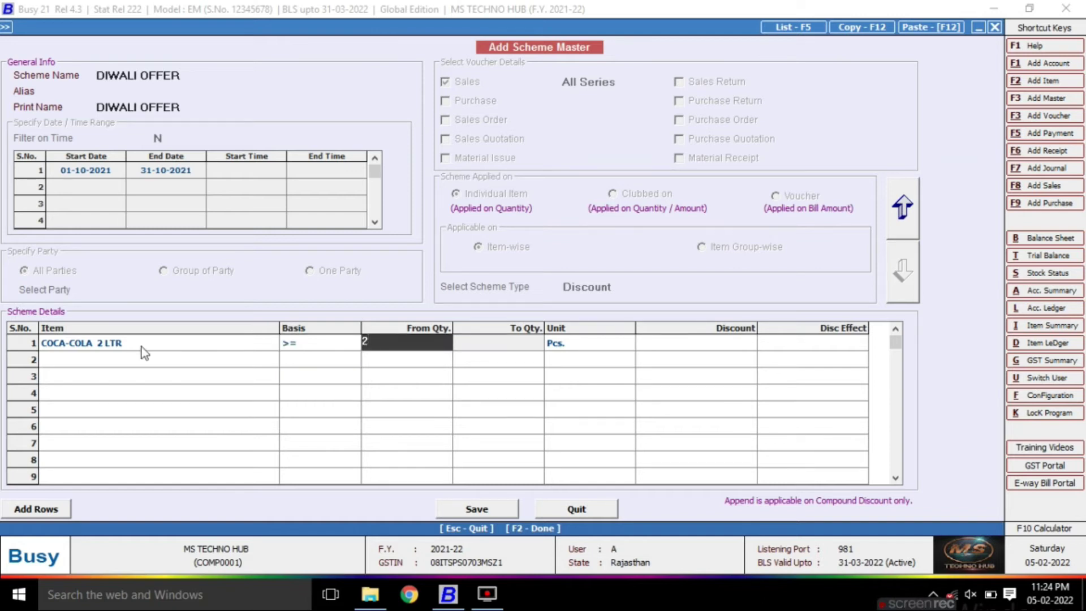
pyautogui.press('Return')
pyautogui.press('Return')
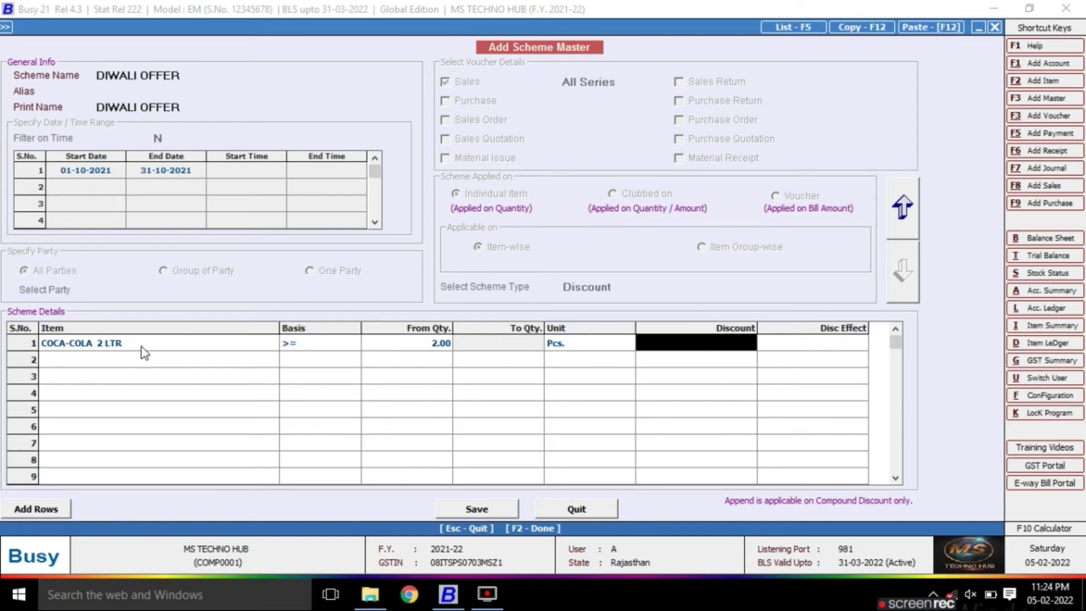
pyautogui.write('5')
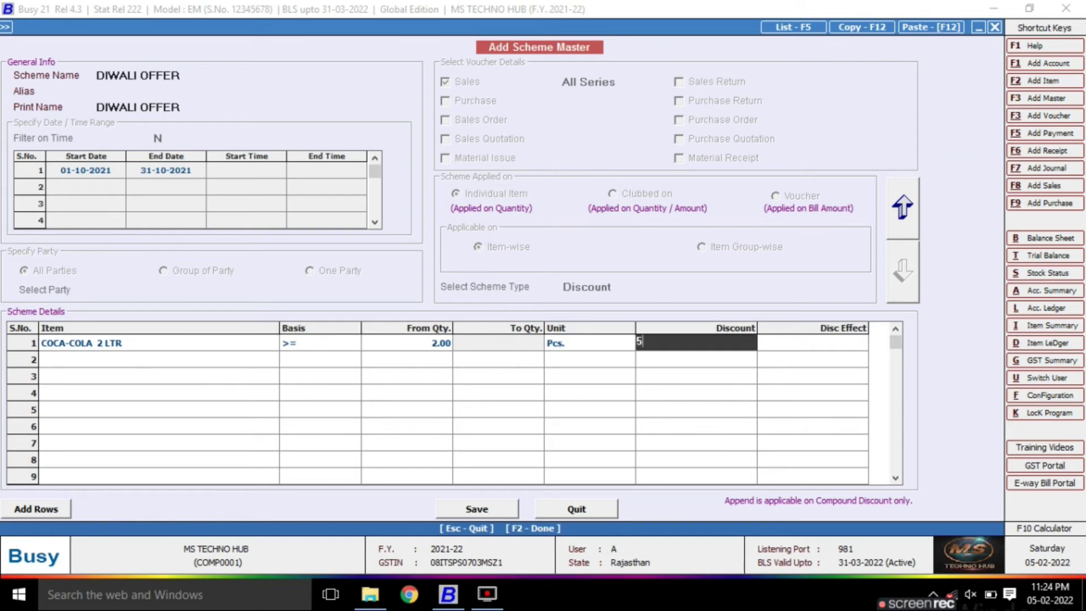
pyautogui.press('Return')
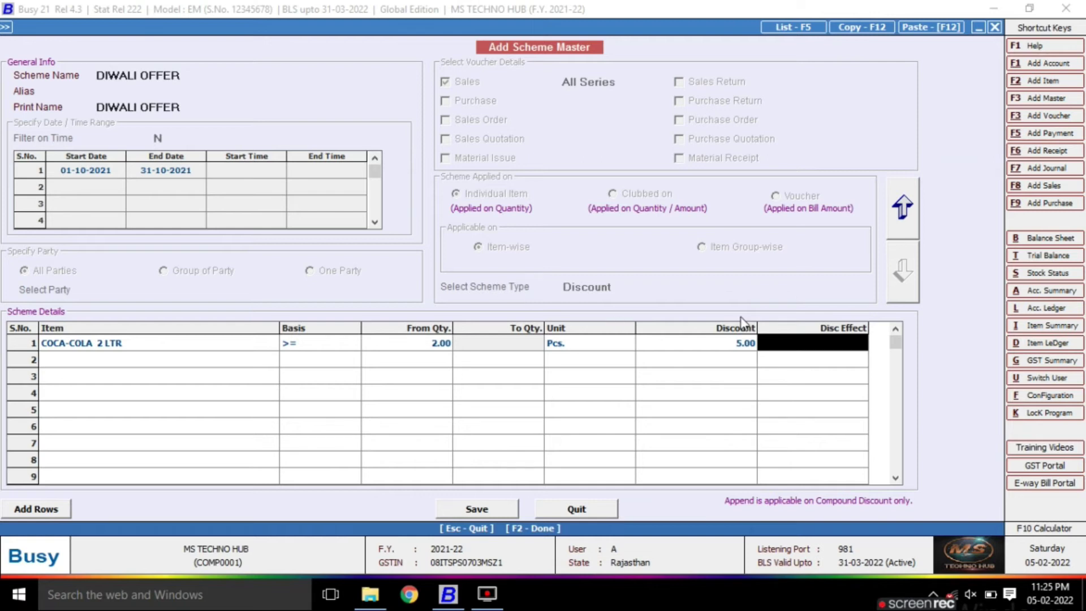
pyautogui.click(918, 205)
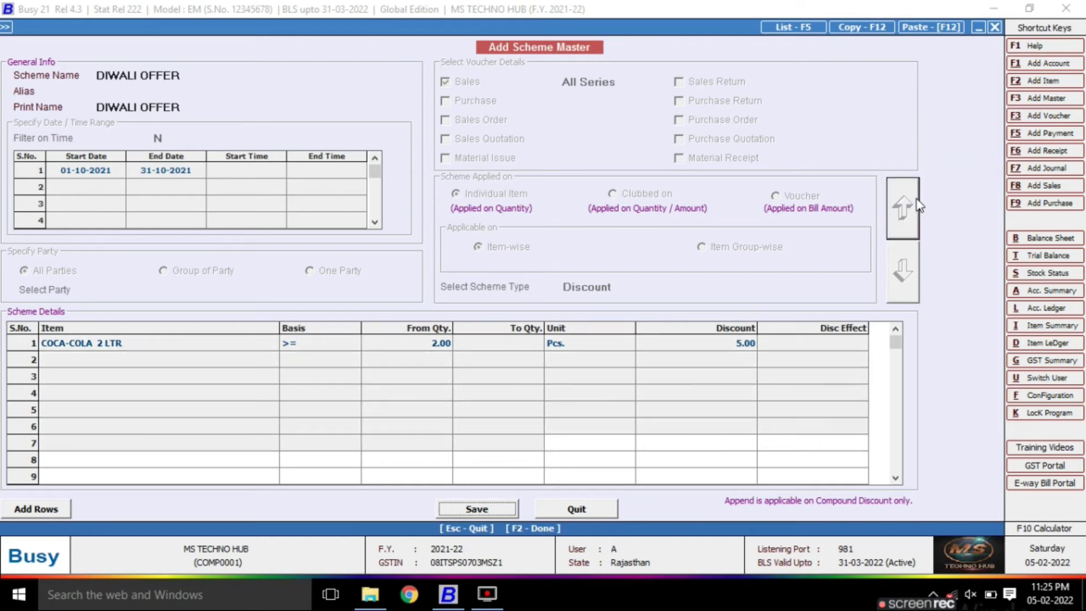
# Change the scheme type to Free/Discounted - Same Item and confirm the change.
pyautogui.click(614, 287)
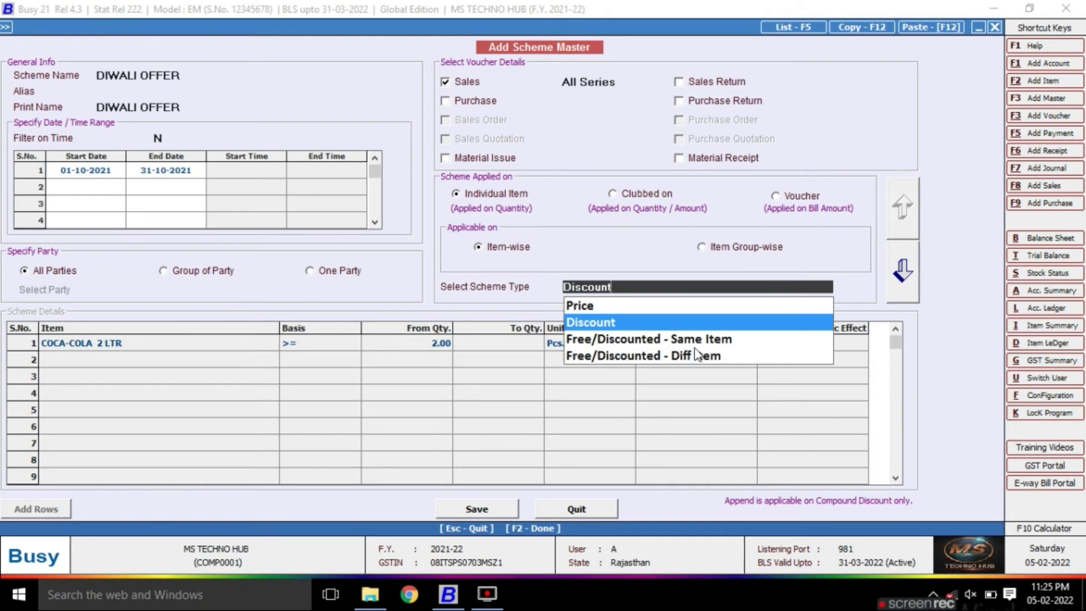
pyautogui.click(656, 343)
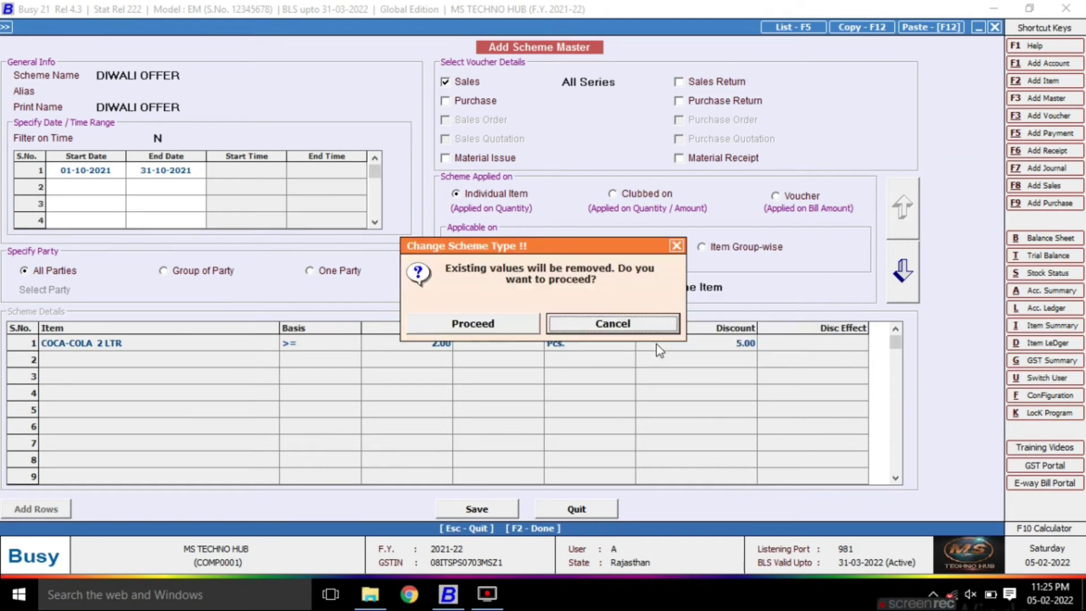
pyautogui.click(498, 328)
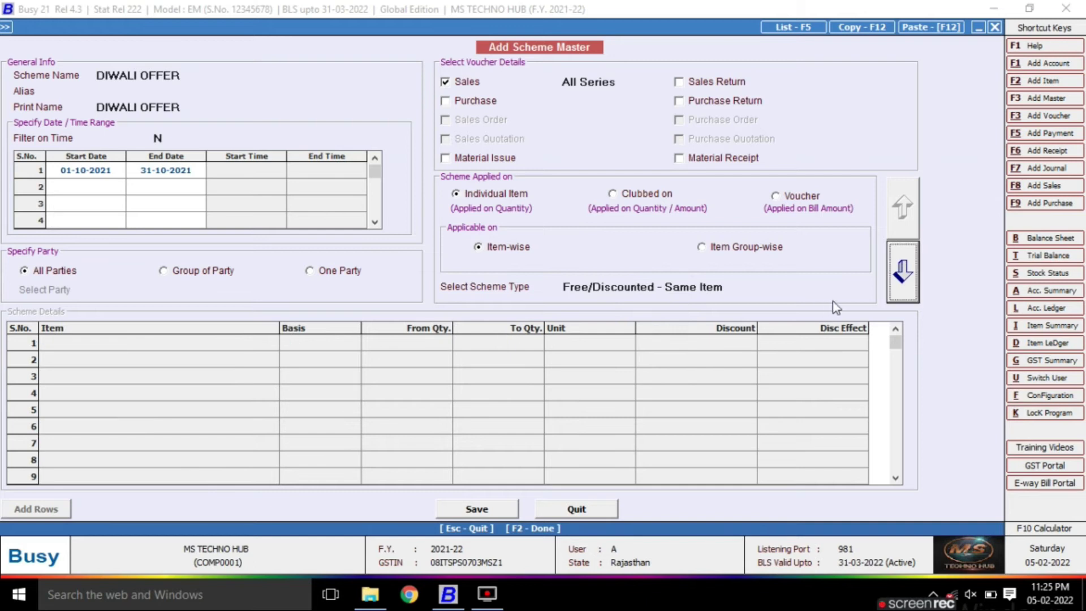
pyautogui.click(909, 275)
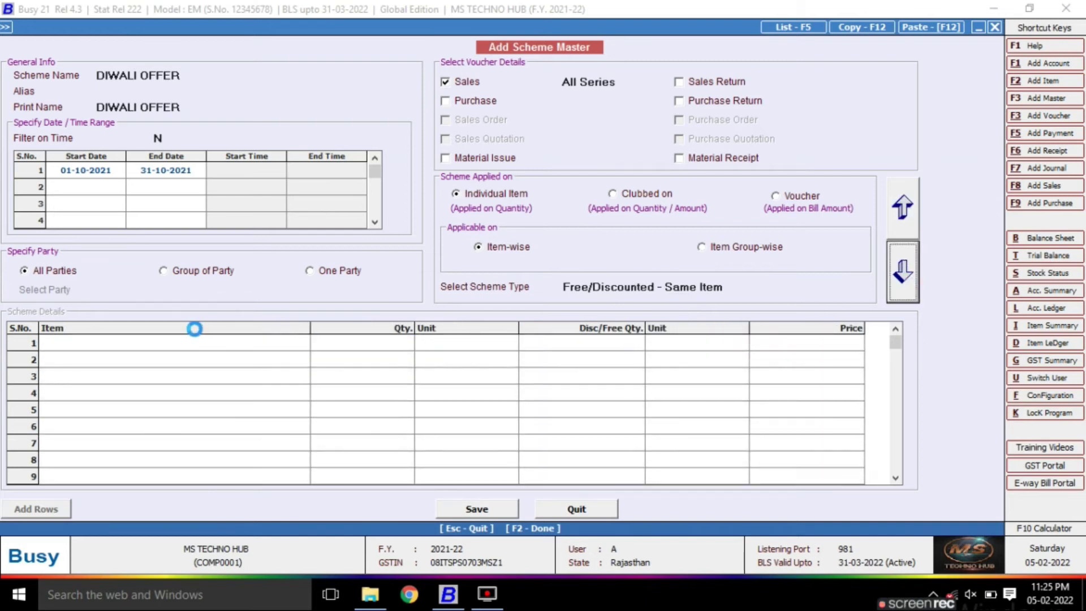
# Set row 1 to COCA-COLA 2 LTR: buy 10 Pcs, get 1 free at price 0.00.
pyautogui.click(146, 348)
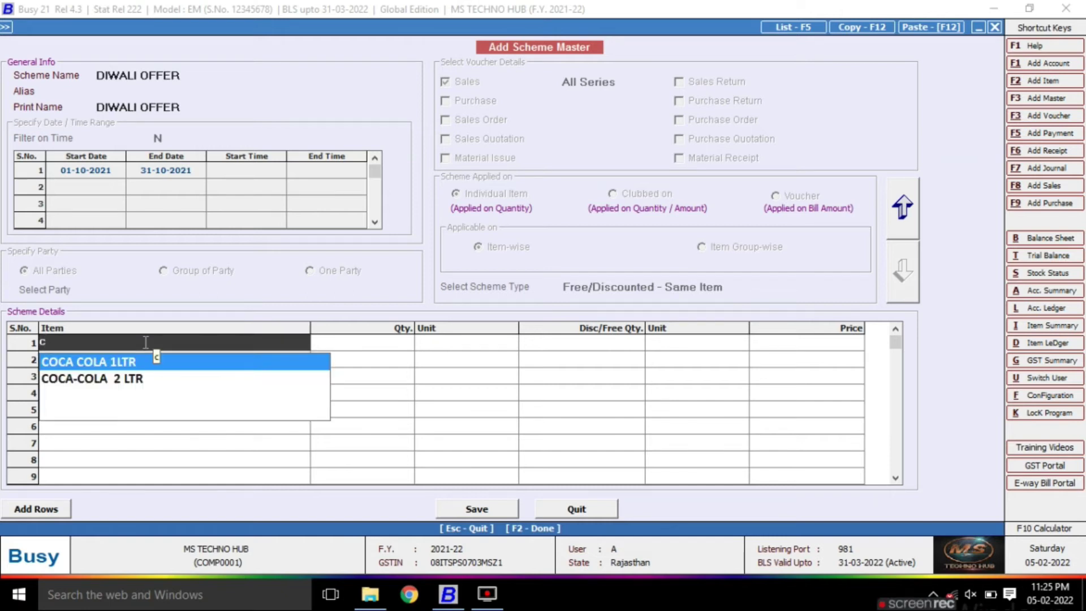
pyautogui.press('Down')
pyautogui.press('Return')
pyautogui.press('Return')
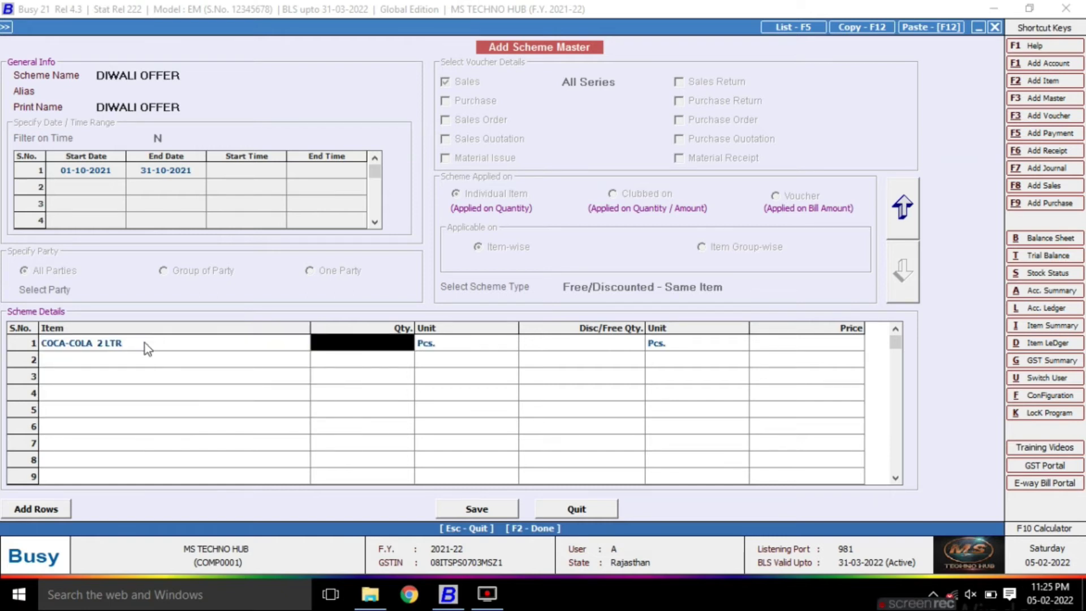
pyautogui.write('10')
pyautogui.press('Return')
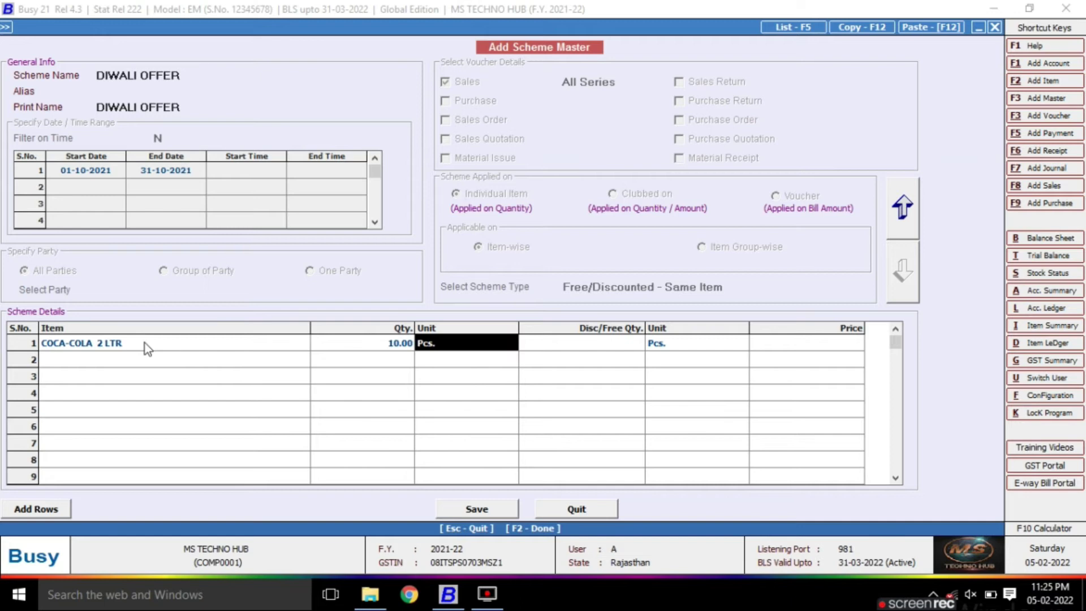
pyautogui.press('Return')
pyautogui.write('1')
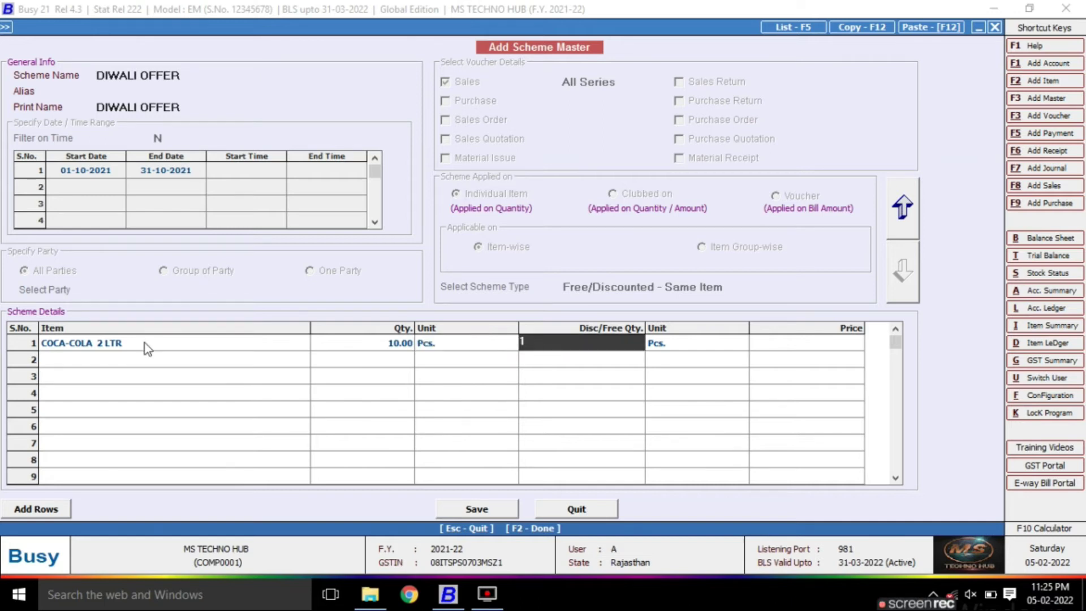
pyautogui.press('Return')
pyautogui.press('Return')
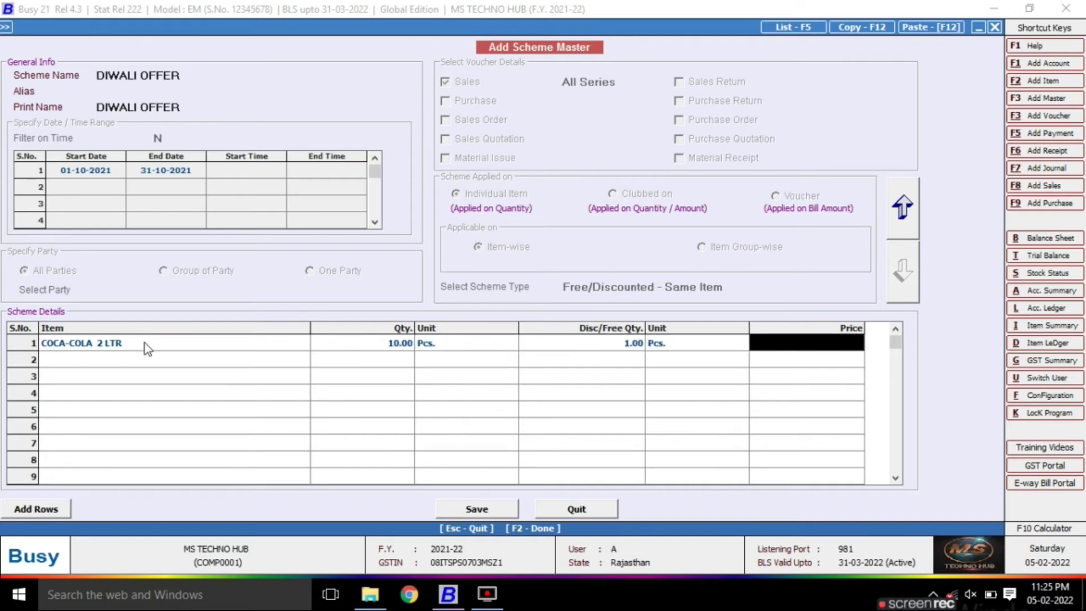
pyautogui.press('Return')
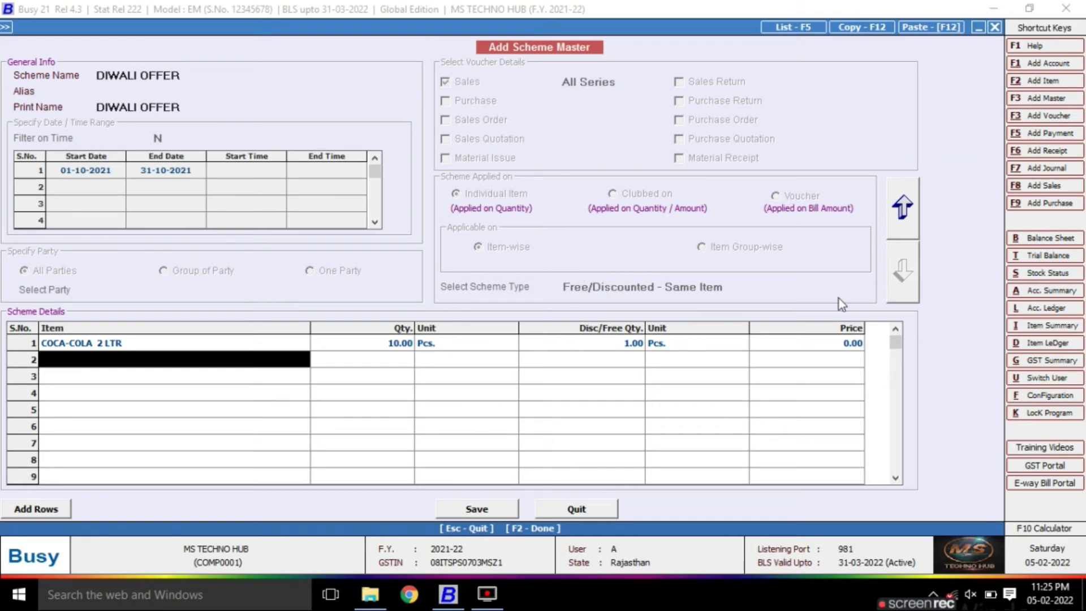
pyautogui.click(916, 220)
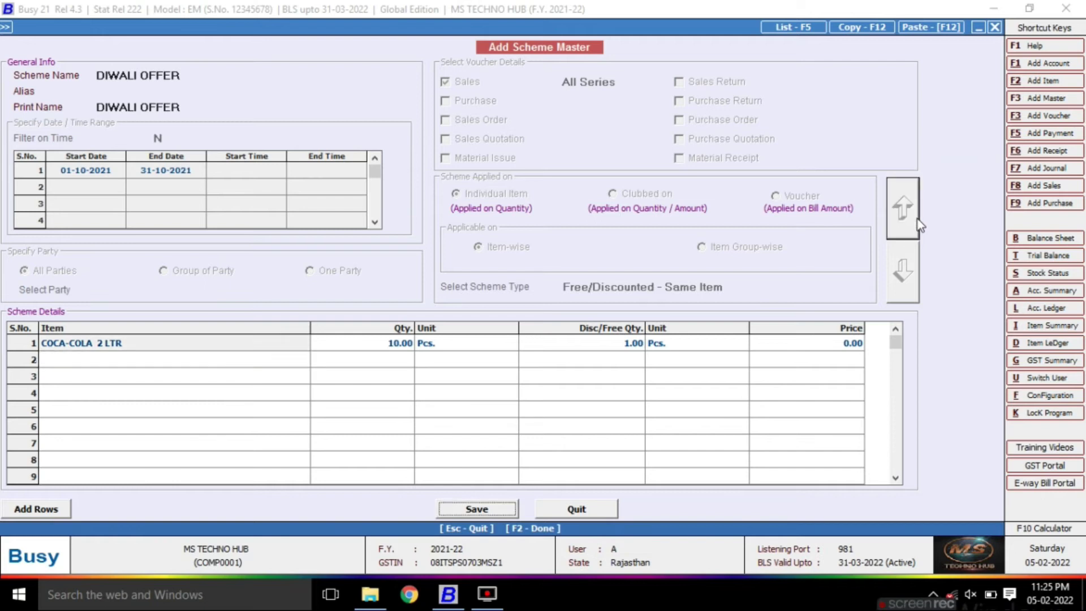
# Switch the scheme type to Free/Discounted - Diff Item and start choosing row 1's item.
pyautogui.click(614, 288)
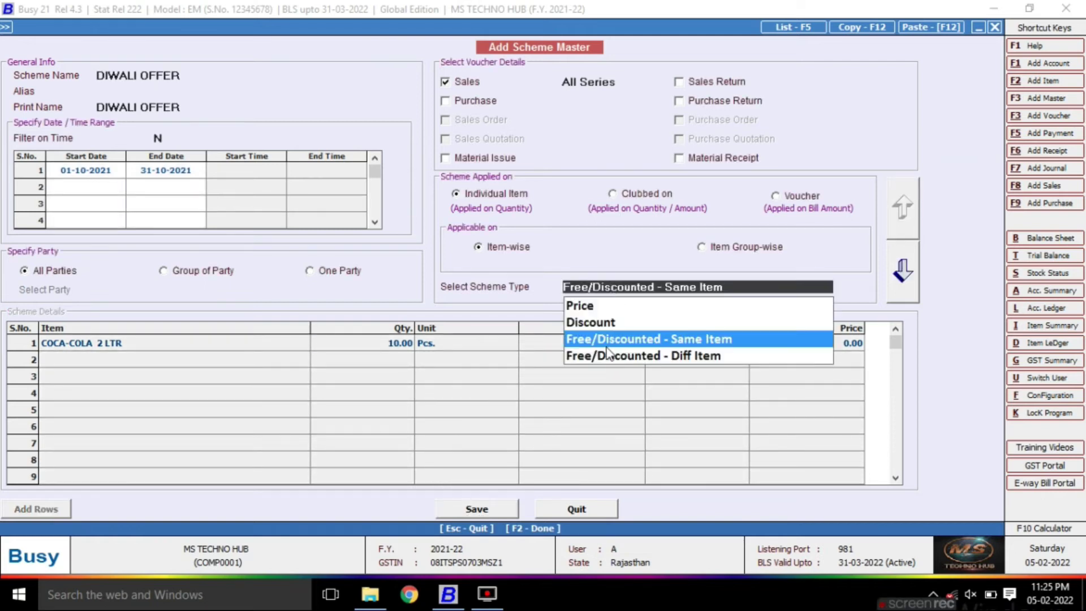
pyautogui.click(695, 362)
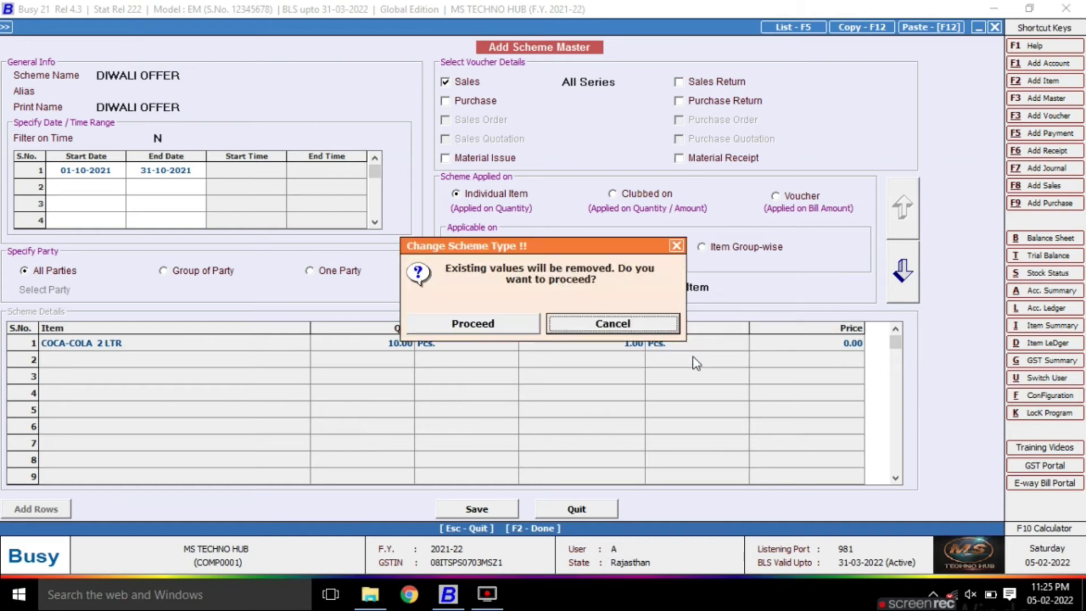
pyautogui.click(478, 329)
pyautogui.click(903, 271)
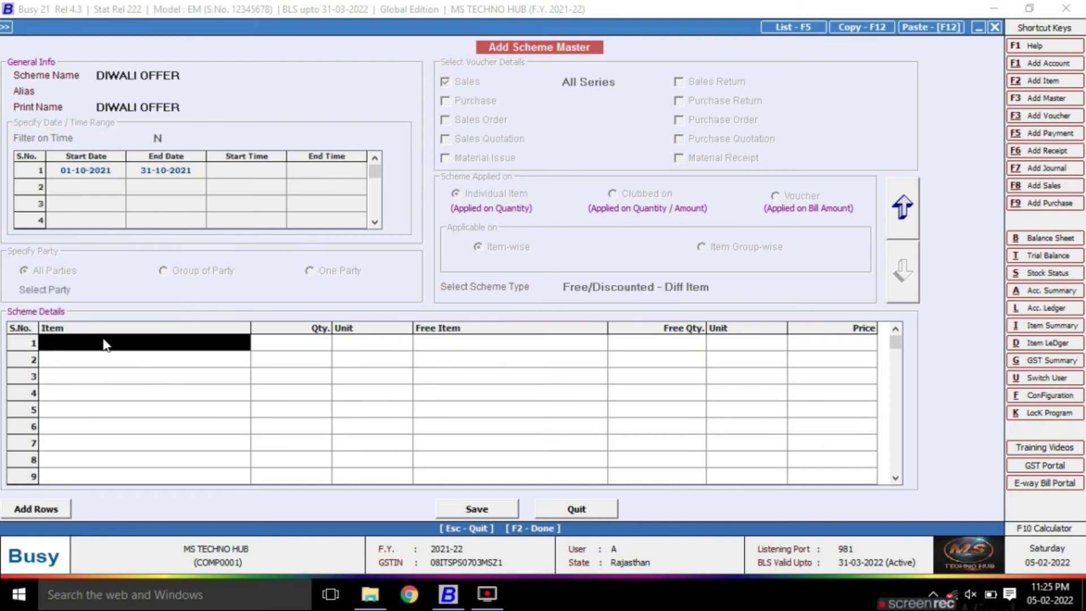
pyautogui.click(105, 342)
pyautogui.press('Down')
pyautogui.press('Down')
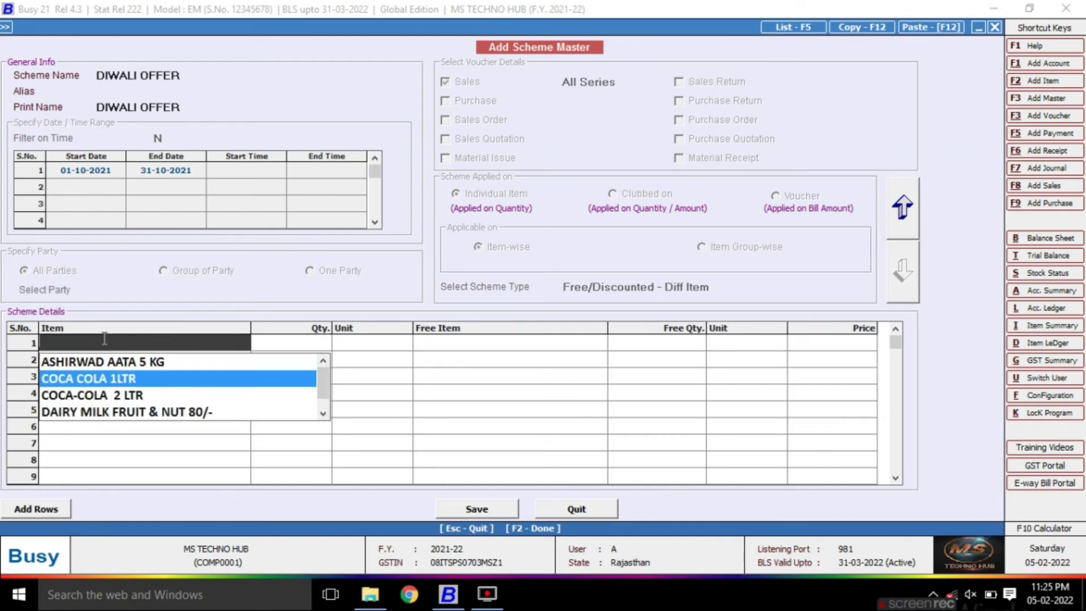
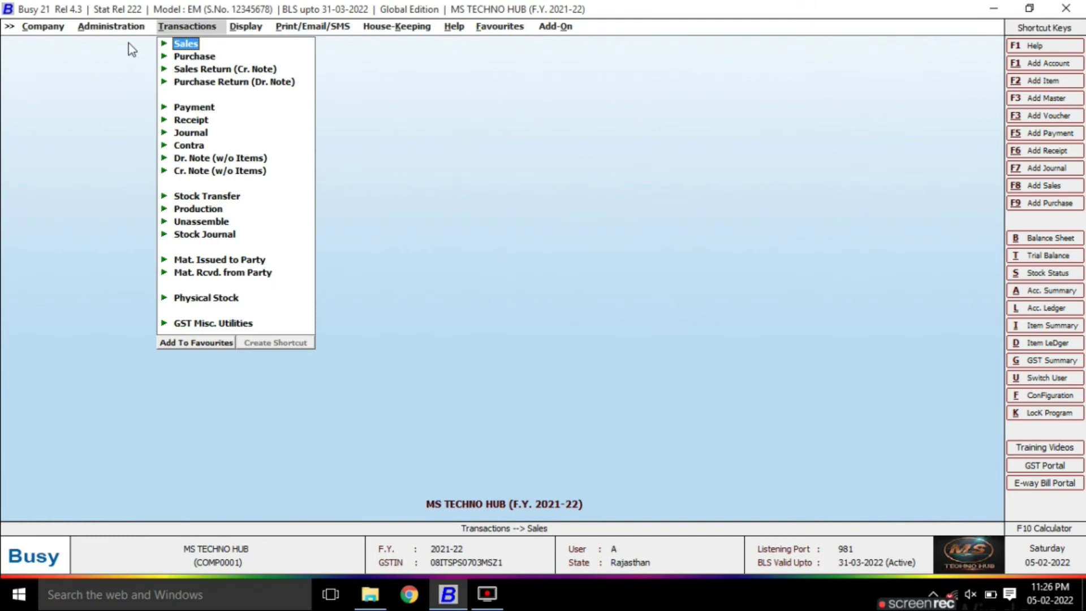
# Start a new sales voucher dated 05-10-2021.
pyautogui.press('Return')
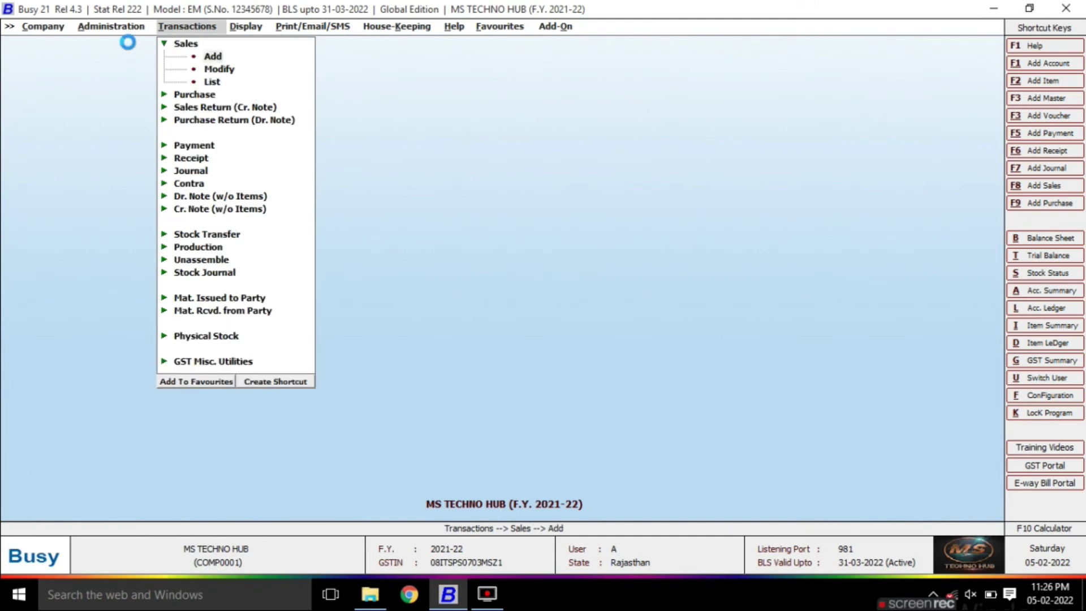
pyautogui.press('Return')
pyautogui.press('Return')
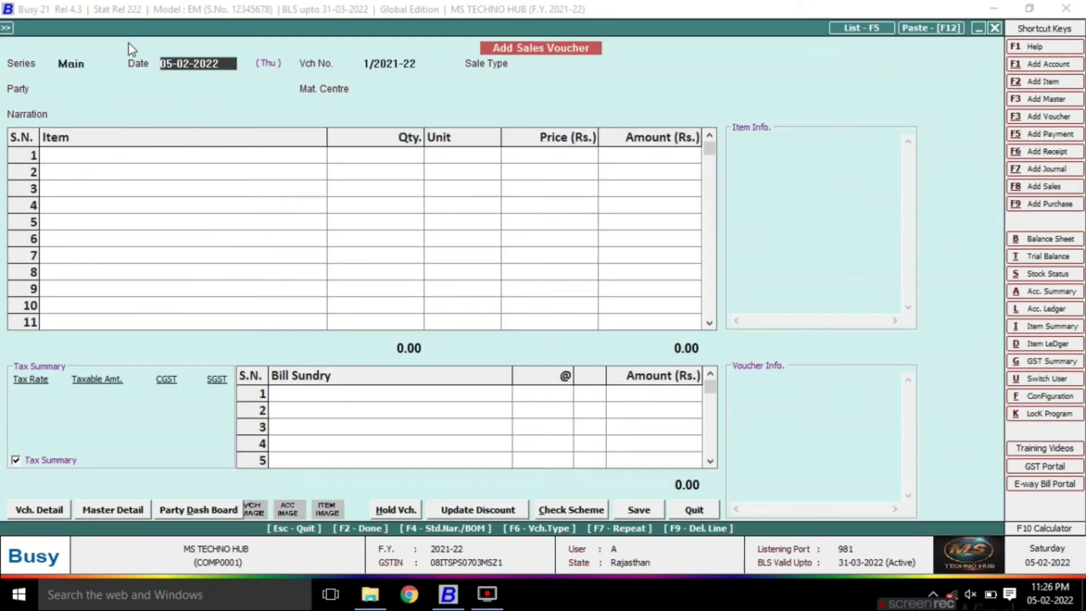
pyautogui.write('1.1')
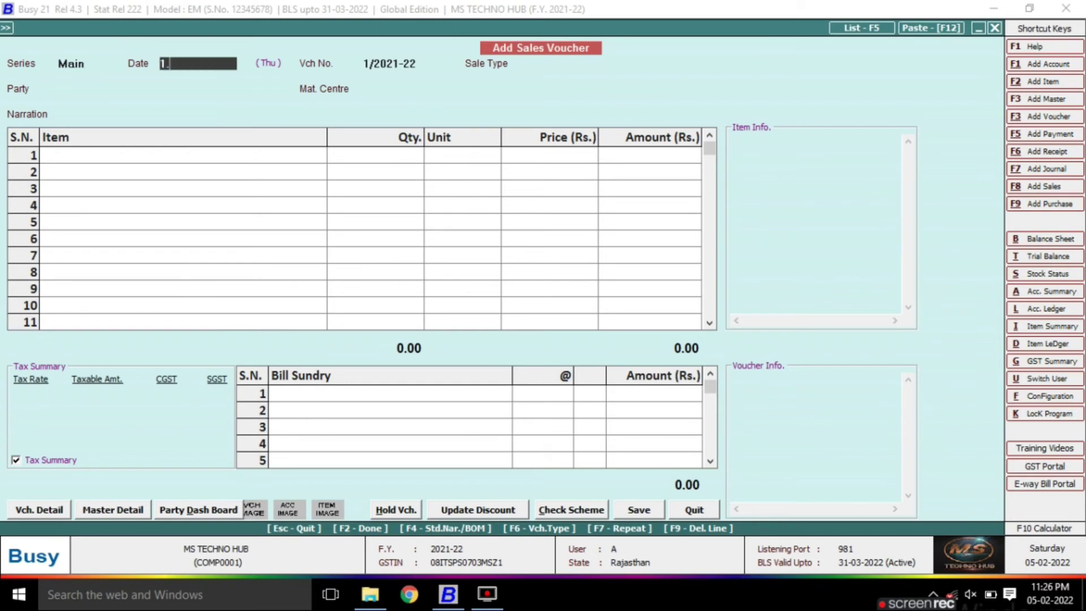
pyautogui.press('BackSpace')
pyautogui.press('BackSpace')
pyautogui.press('BackSpace')
pyautogui.write('5.10')
pyautogui.press('Return')
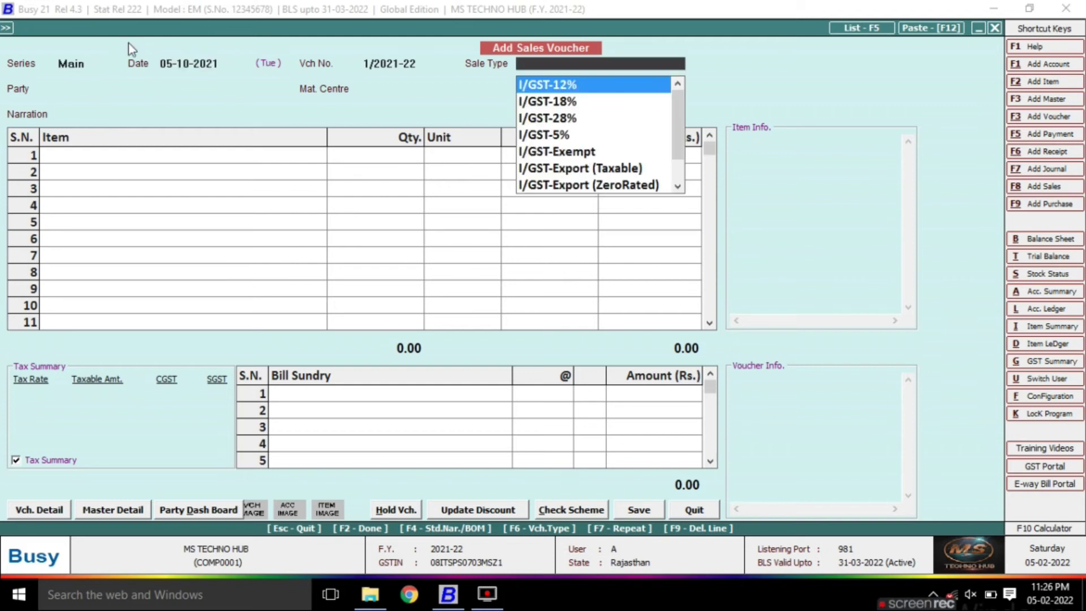
# Choose L/GST-TaxIncl. as the sale type and Cash as the party.
pyautogui.write('TAX')
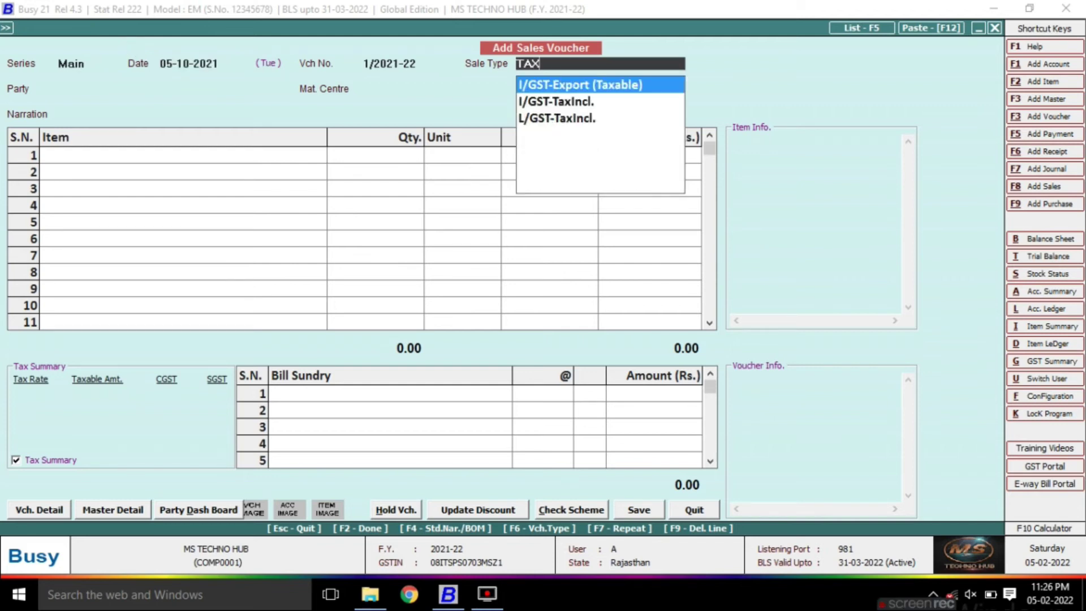
pyautogui.press('Down')
pyautogui.press('Down')
pyautogui.press('Return')
pyautogui.press('Down')
pyautogui.press('Down')
pyautogui.press('Down')
pyautogui.press('Return')
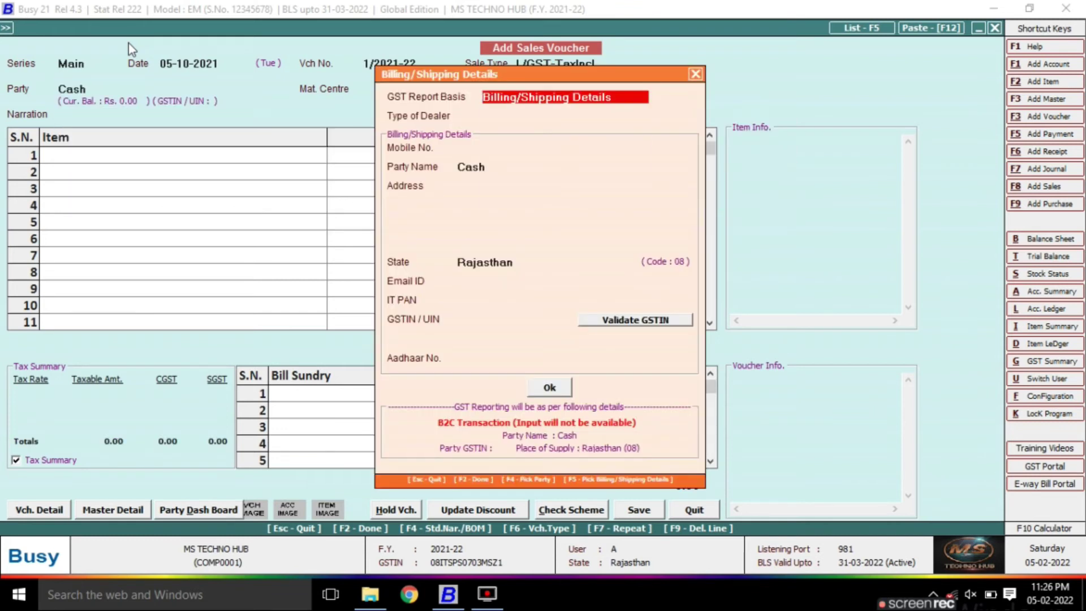
# Enter the customer's mobile number and billing name, then select Main Store.
pyautogui.press('Return')
pyautogui.write('999999999')
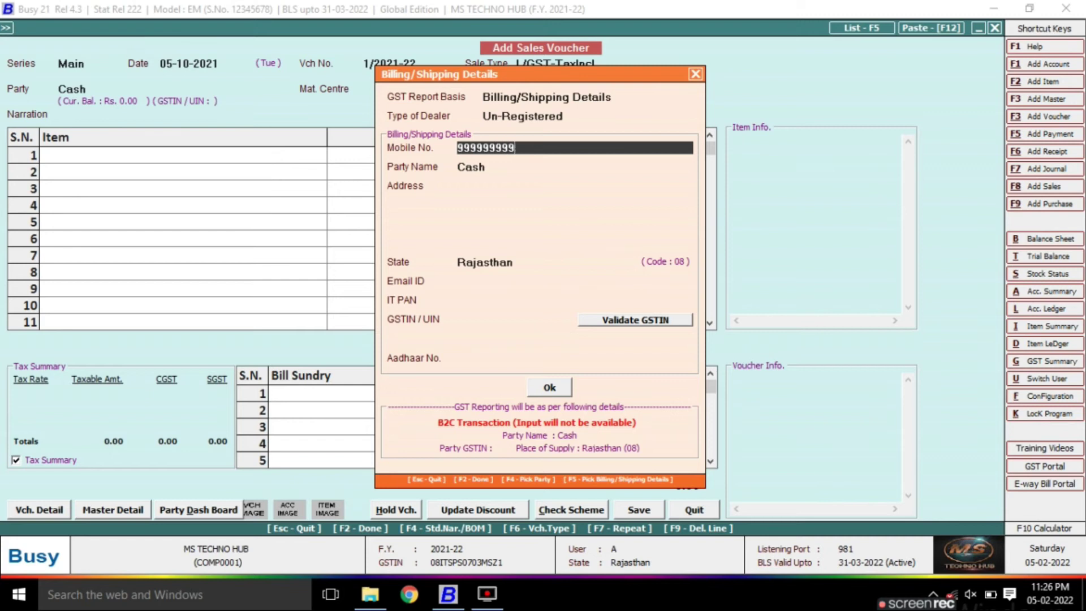
pyautogui.press('Return')
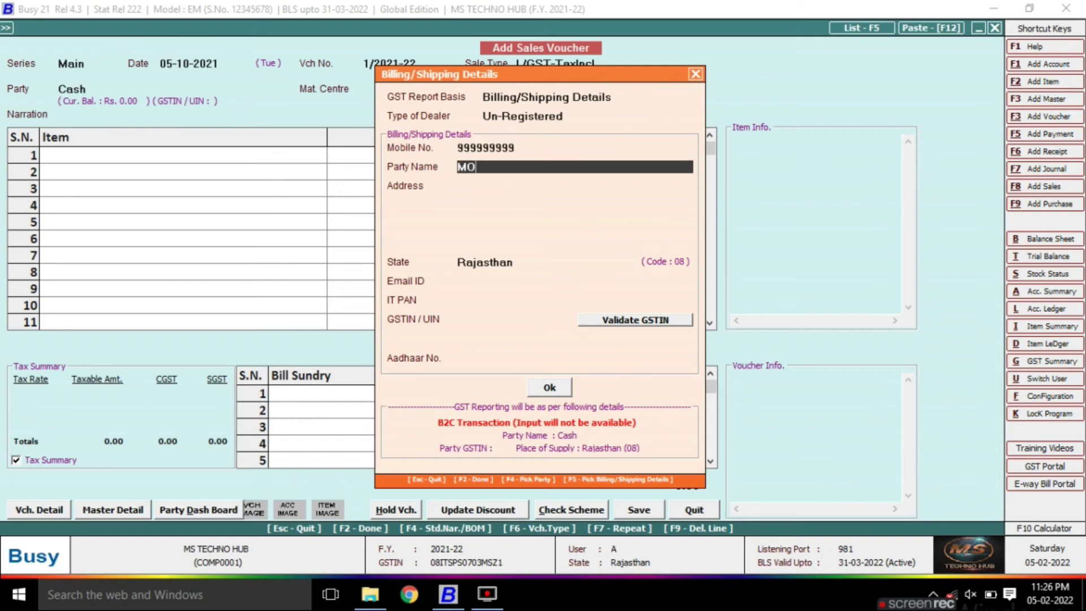
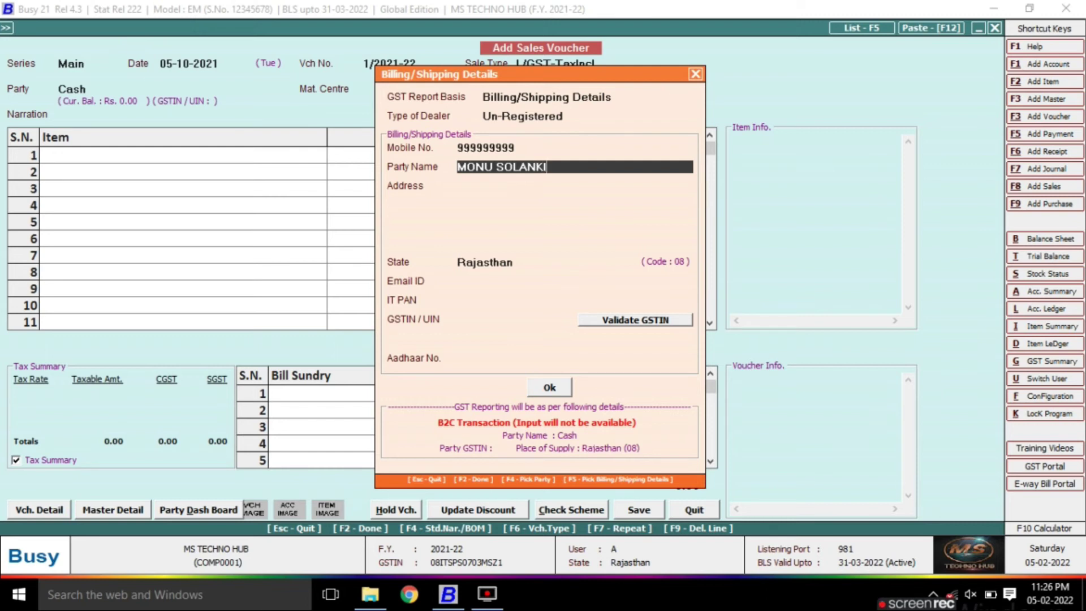
pyautogui.press('Return')
pyautogui.press('Return')
pyautogui.press('Return')
pyautogui.press('Return')
pyautogui.press('Return')
pyautogui.press('Return')
pyautogui.press('Return')
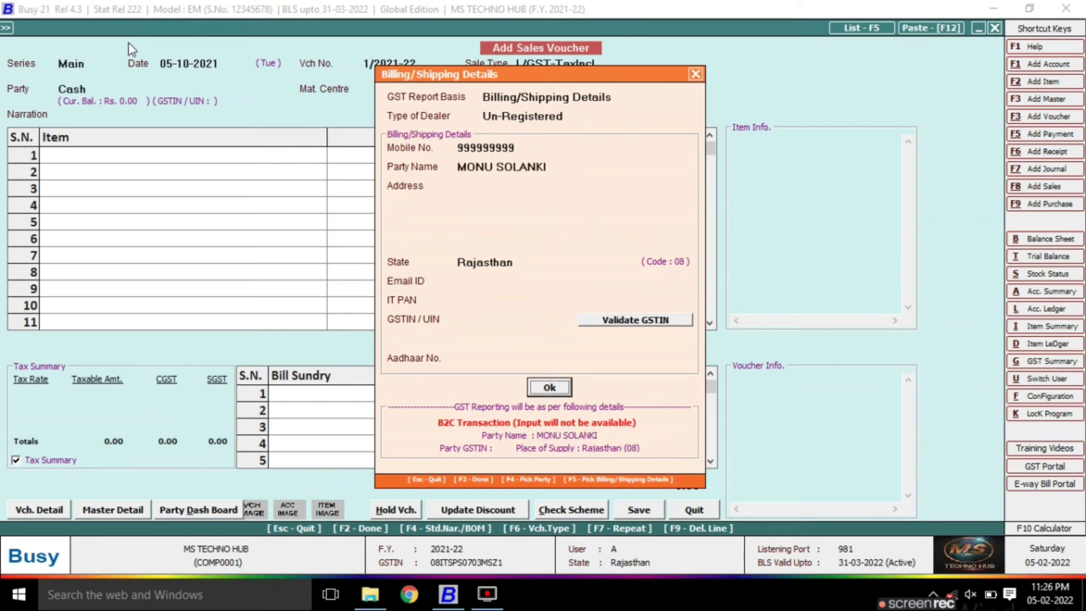
pyautogui.press('Return')
pyautogui.press('Return')
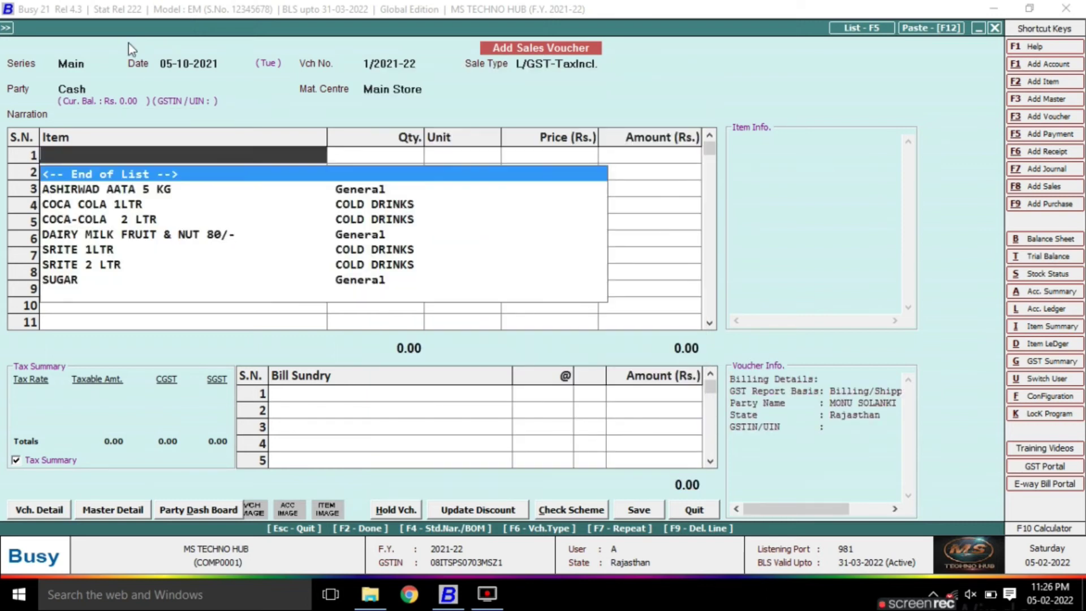
# Bill 3 COCA-COLA 2 LTR, allowing the stock to go negative.
pyautogui.press('Down')
pyautogui.press('Down')
pyautogui.press('Down')
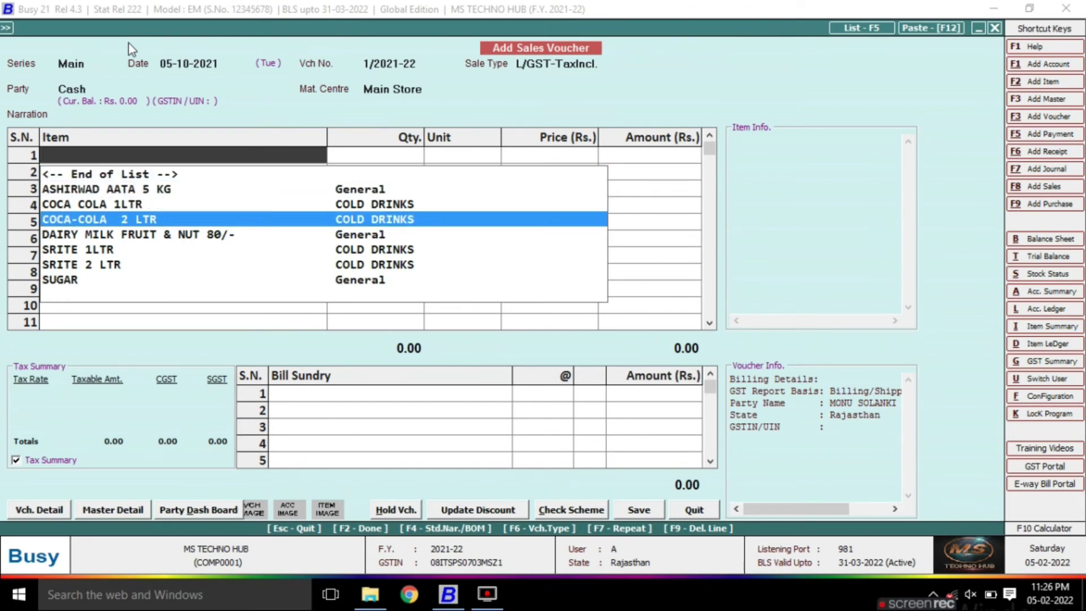
pyautogui.press('Return')
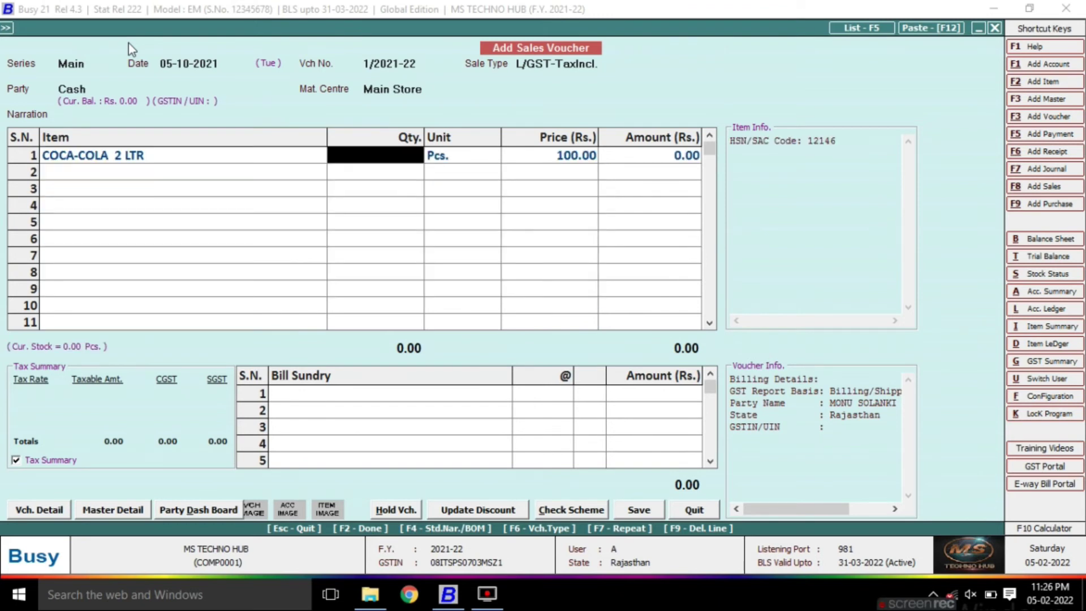
pyautogui.write('3')
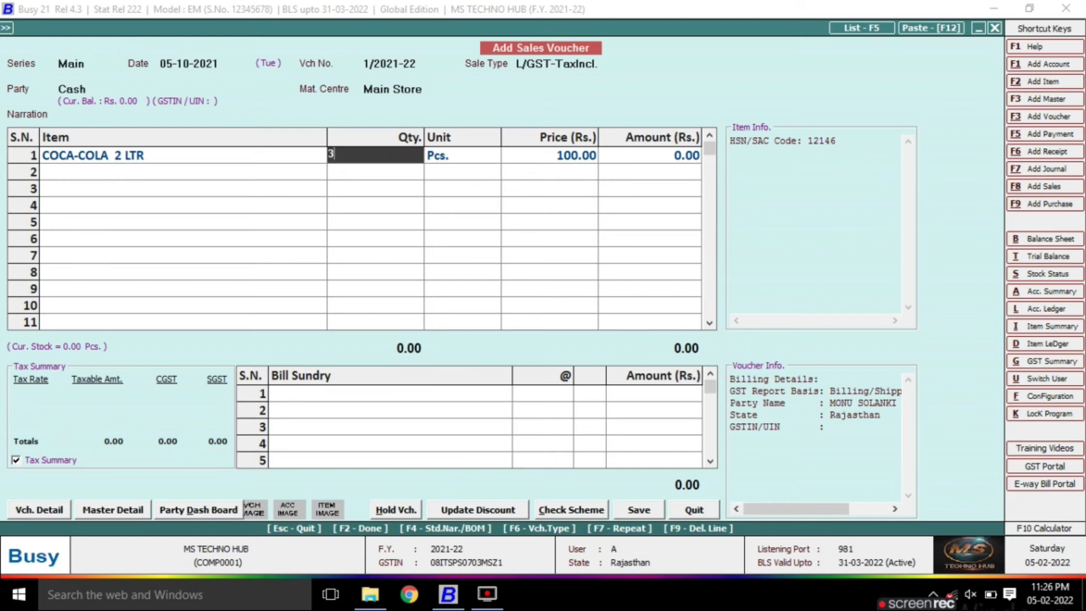
pyautogui.press('Return')
pyautogui.press('Left')
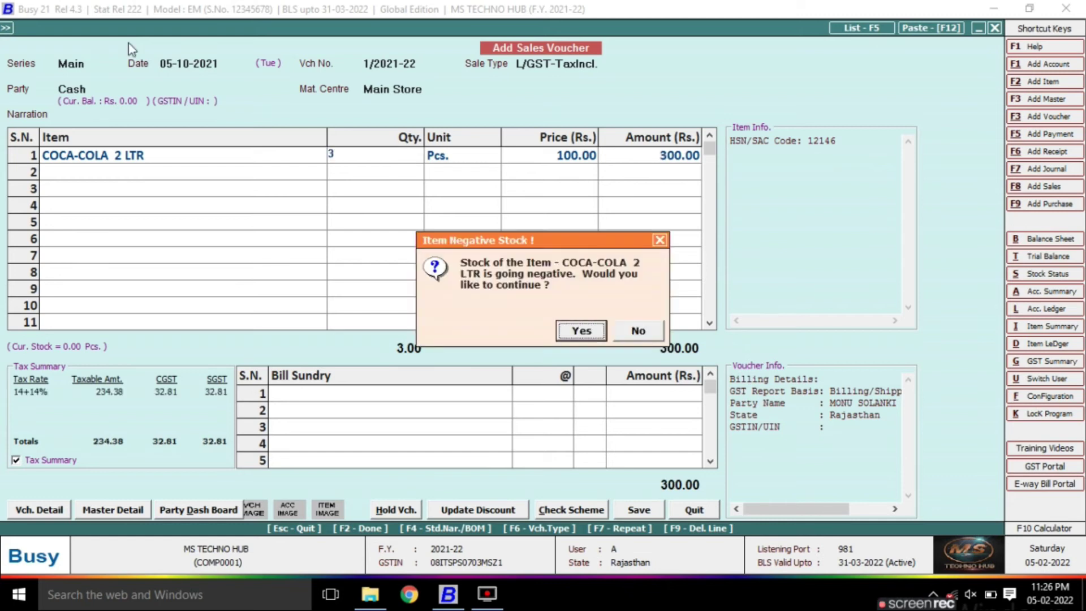
pyautogui.press('Return')
pyautogui.press('Return')
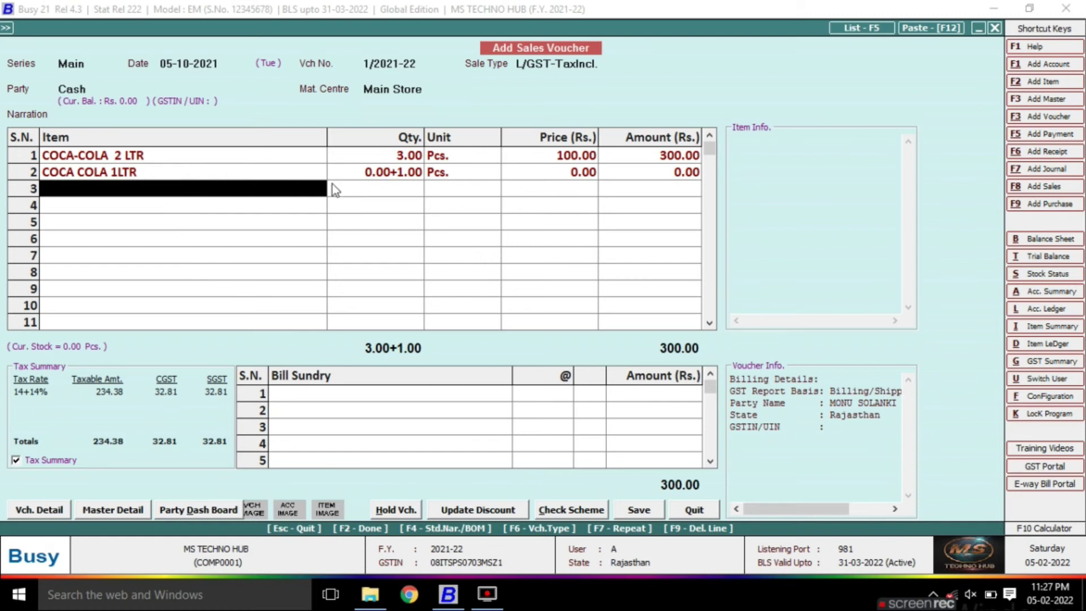
# Quit the voucher without saving it.
pyautogui.press('Return')
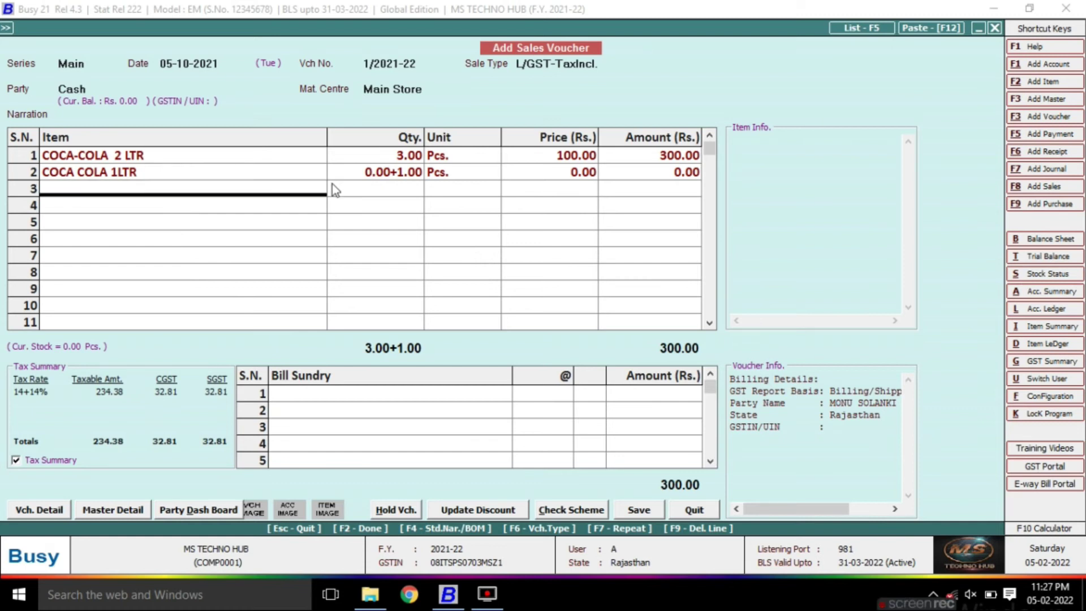
pyautogui.press('Escape')
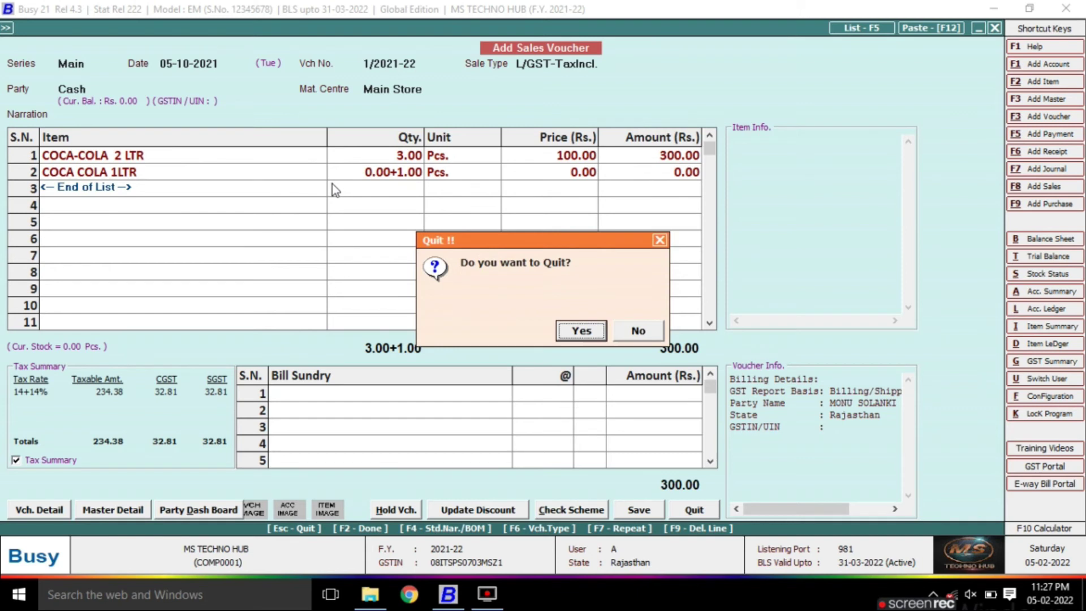
pyautogui.press('Return')
pyautogui.press('Return')
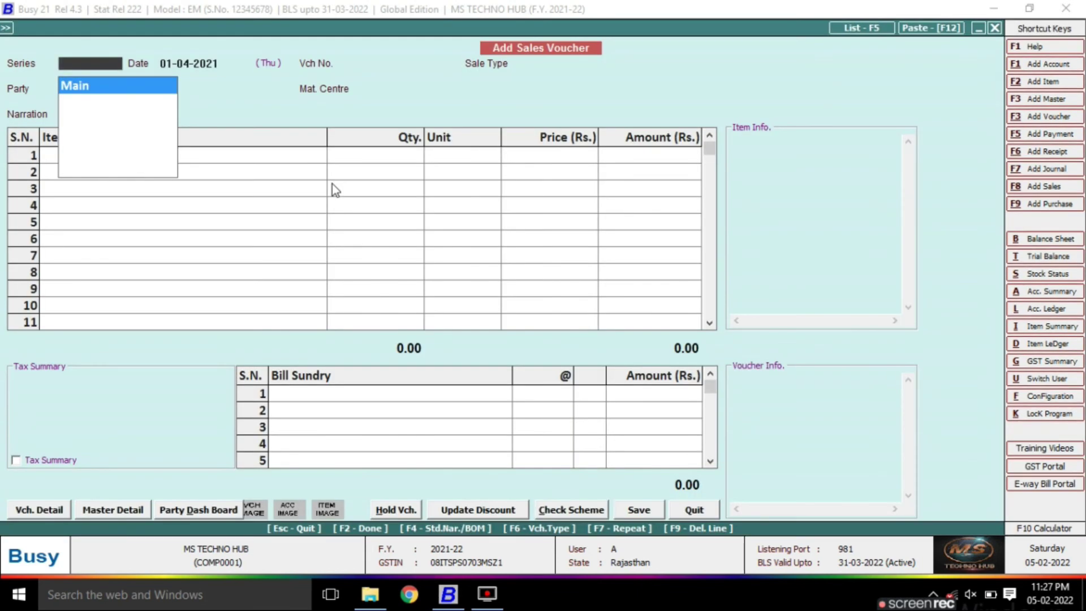
# Close the empty voucher and load DIWALI OFFER through Scheme > Modify.
pyautogui.press('Escape')
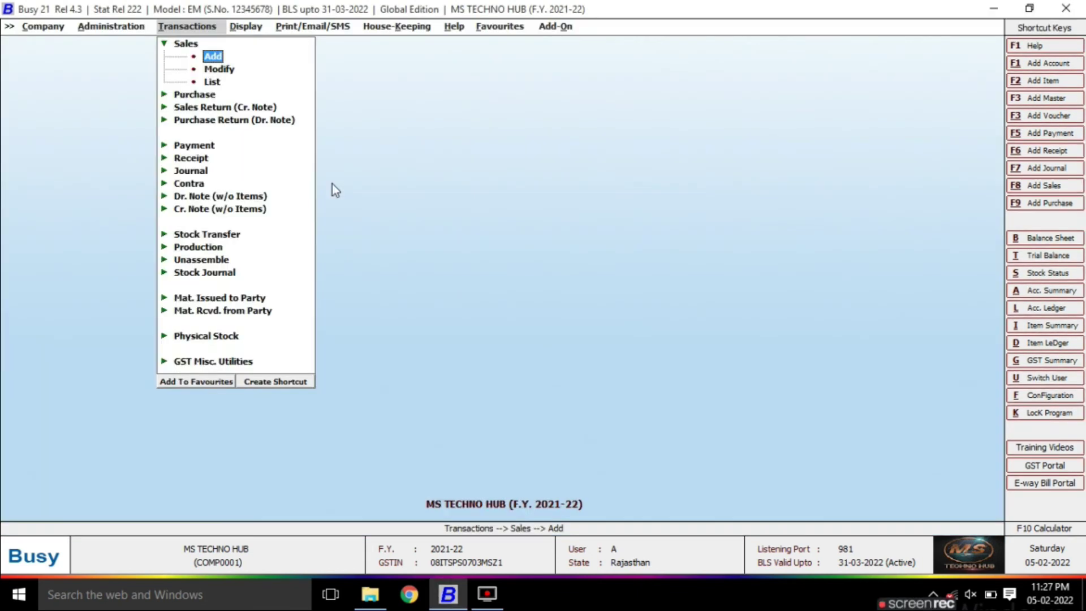
pyautogui.press('Left')
pyautogui.press('Left')
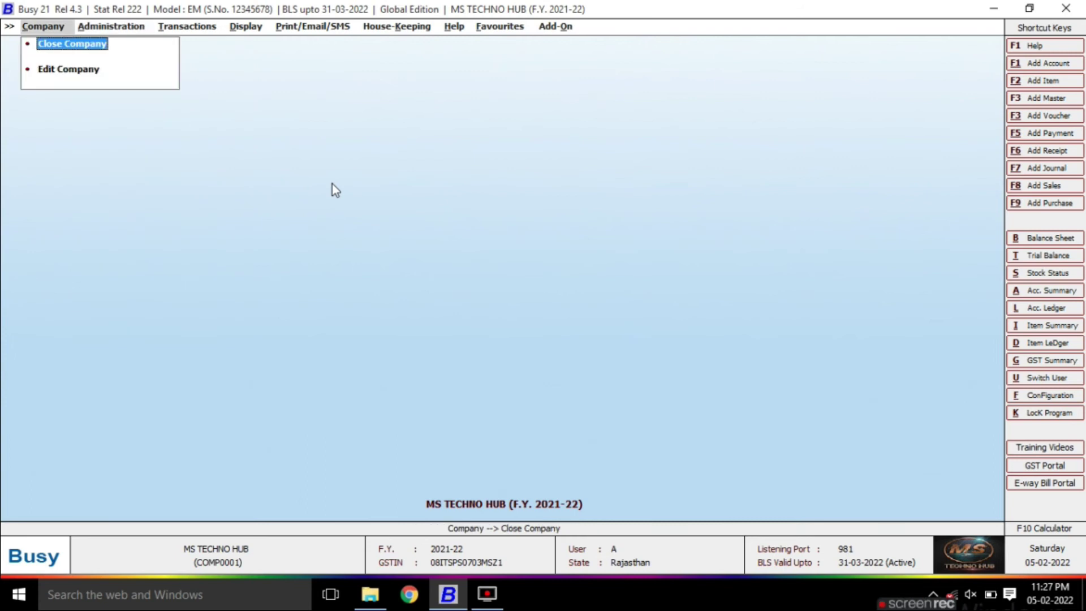
pyautogui.press('Right')
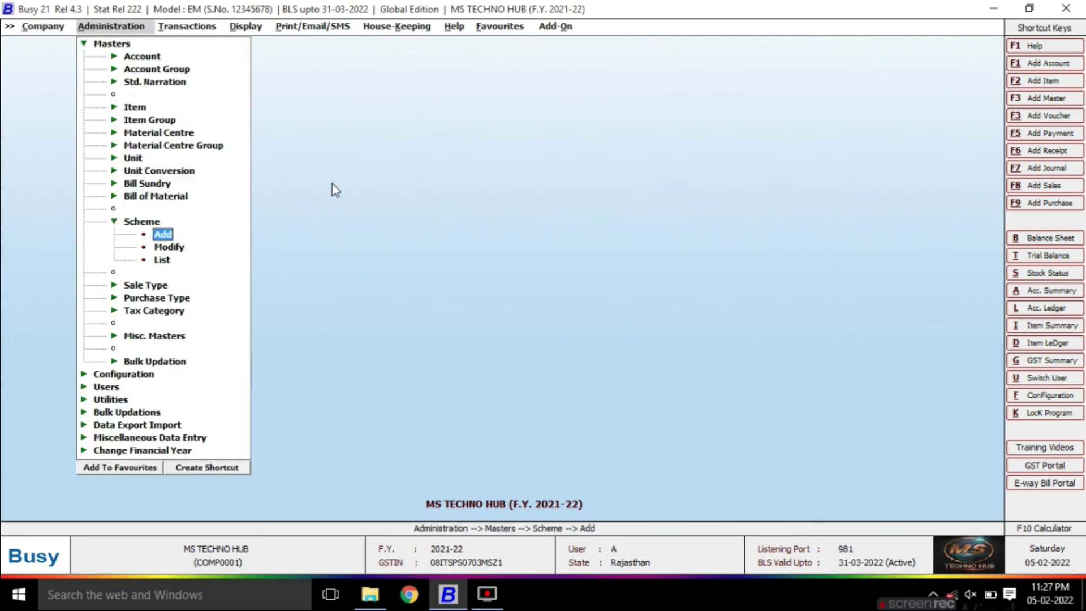
pyautogui.press('Down')
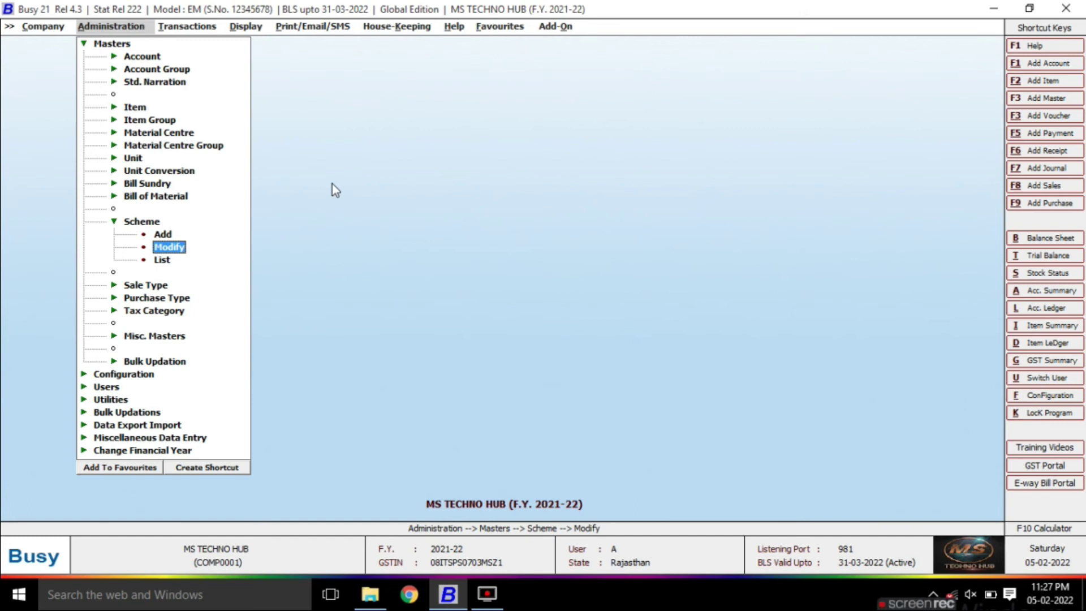
pyautogui.press('Return')
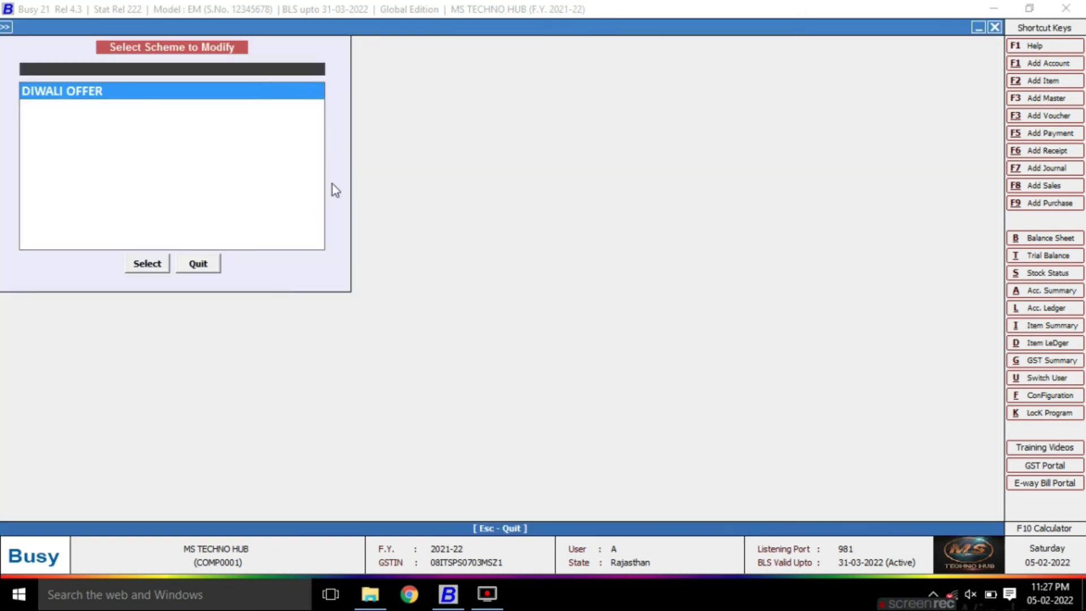
pyautogui.press('Return')
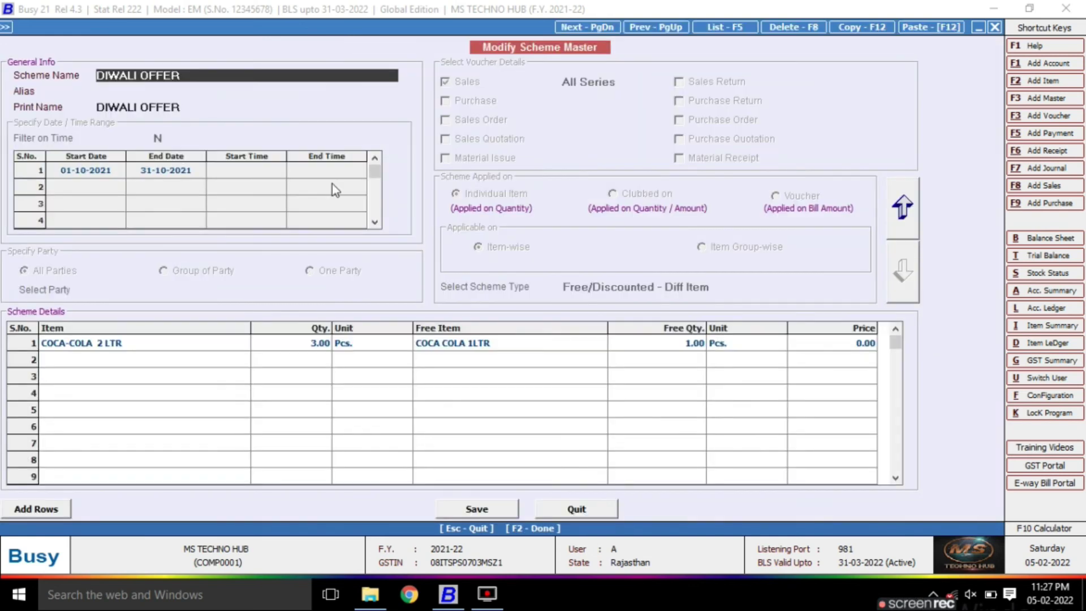
pyautogui.press('Return')
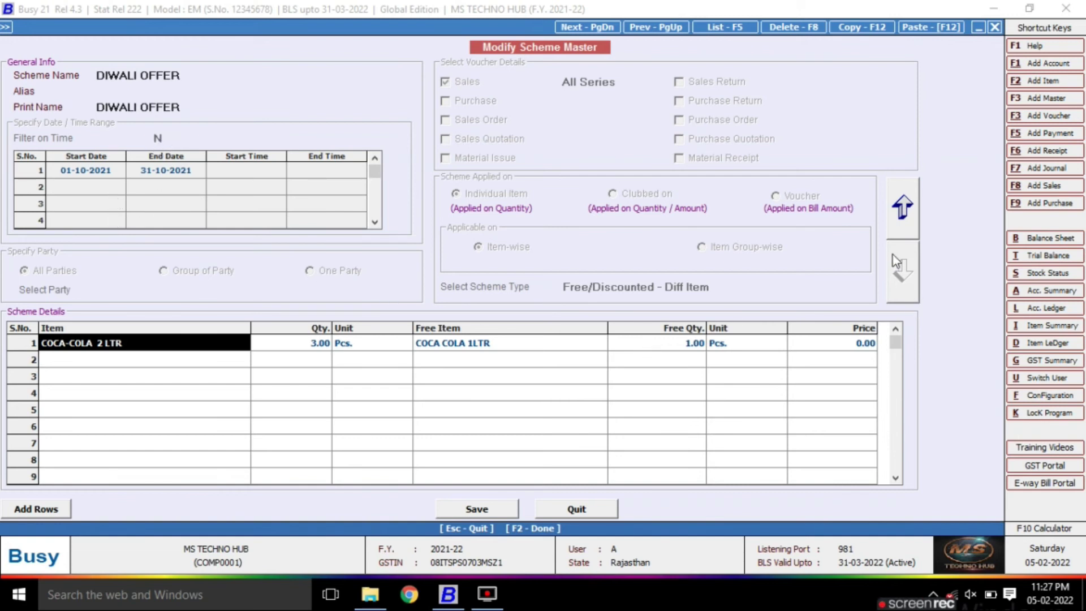
# Change the DIWALI OFFER scheme type to Discount.
pyautogui.click(902, 231)
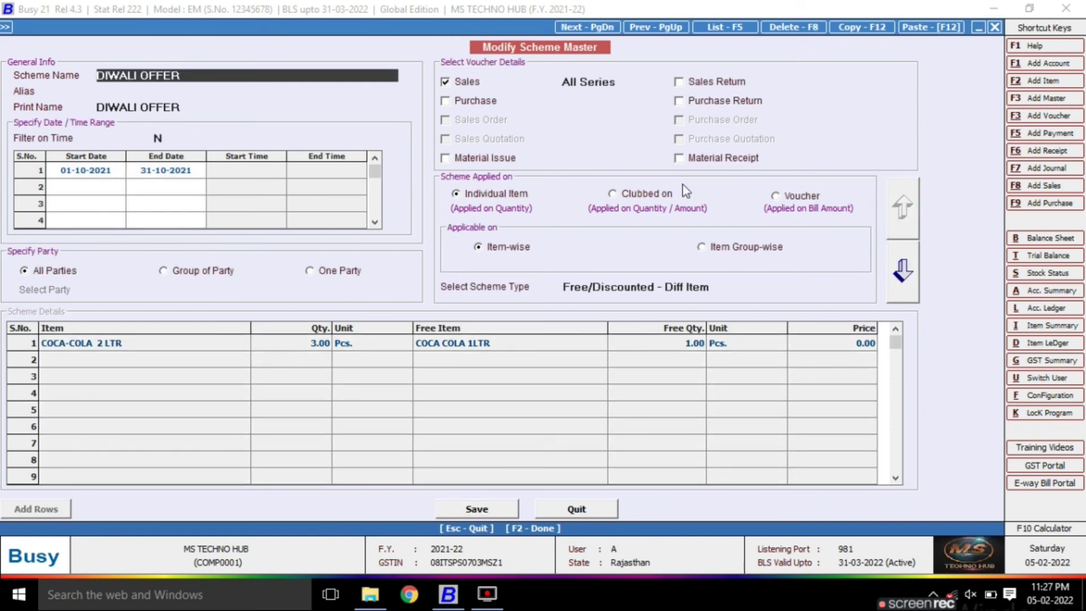
pyautogui.click(76, 166)
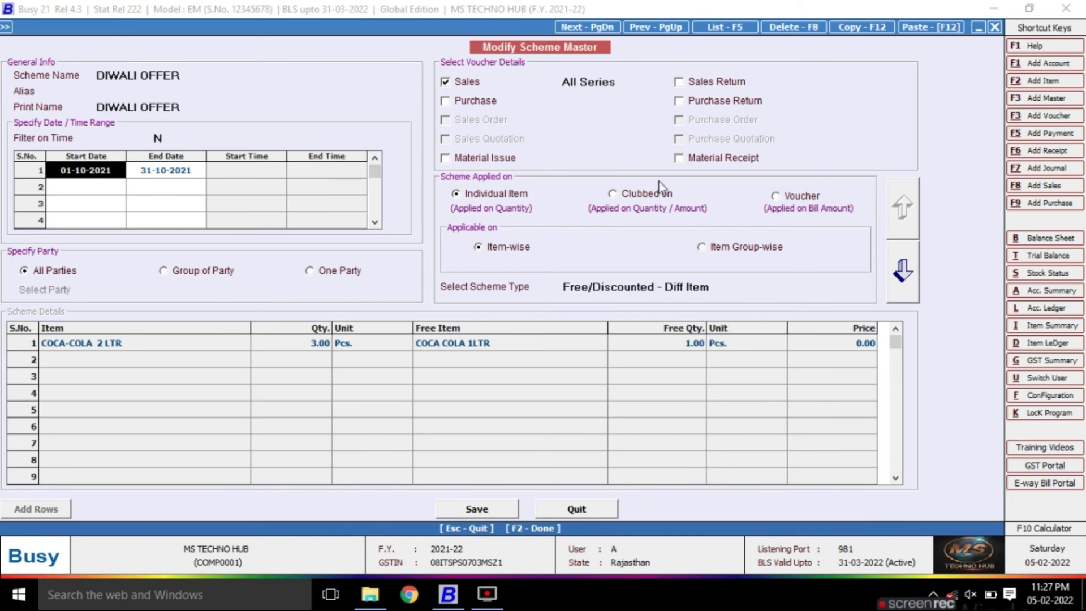
pyautogui.click(686, 288)
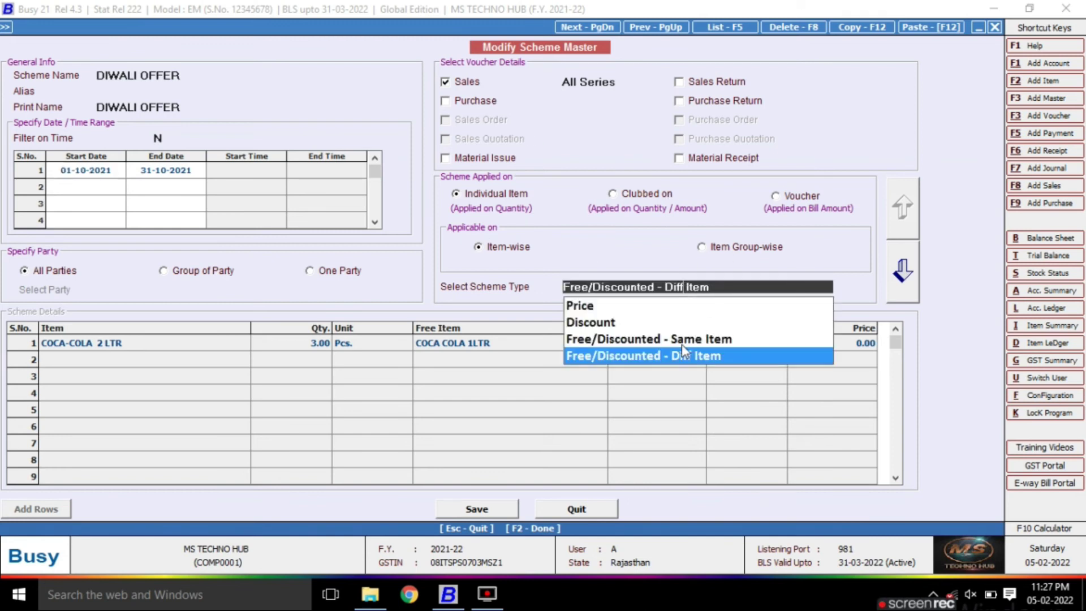
pyautogui.click(611, 323)
pyautogui.click(503, 323)
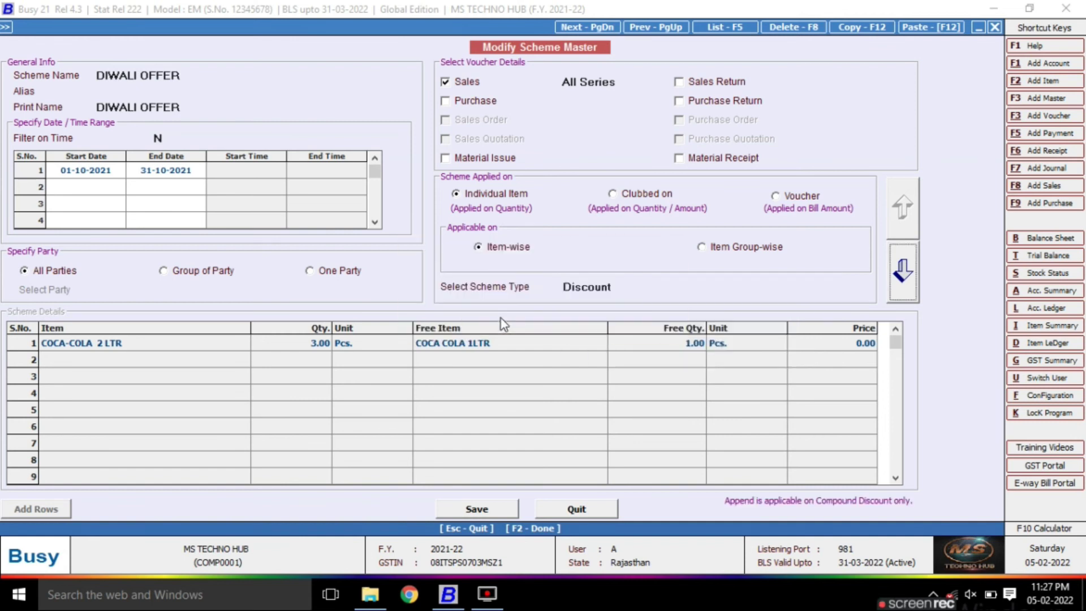
pyautogui.click(904, 270)
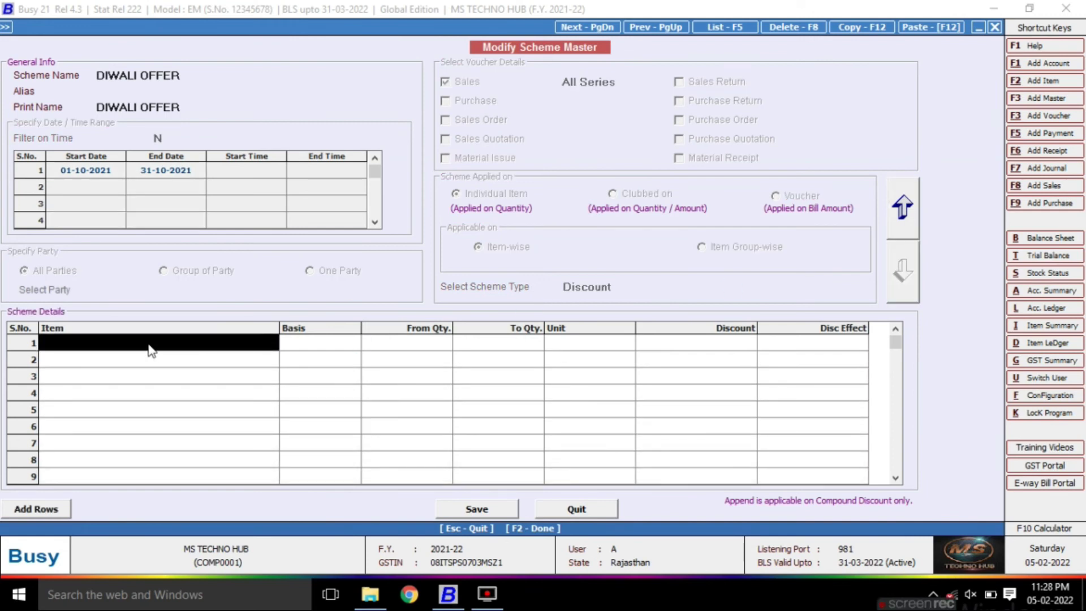
# Set COCA-COLA 2 LTR, basis >=, From Qty 10, discount 5, Overwrite effect, and save.
pyautogui.press('Return')
pyautogui.press('Down')
pyautogui.press('Return')
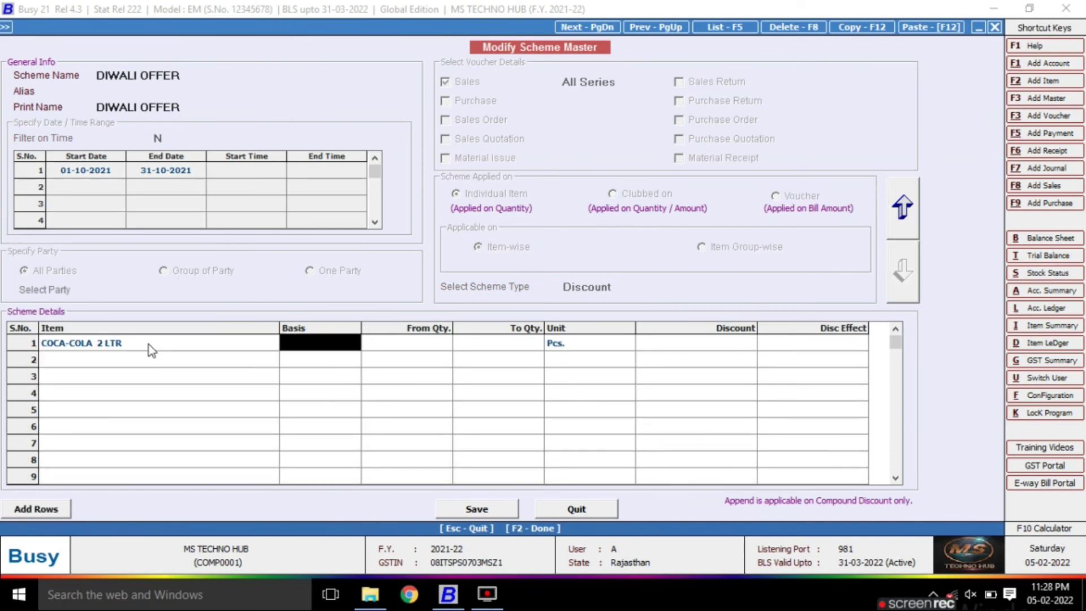
pyautogui.press('Return')
pyautogui.press('Return')
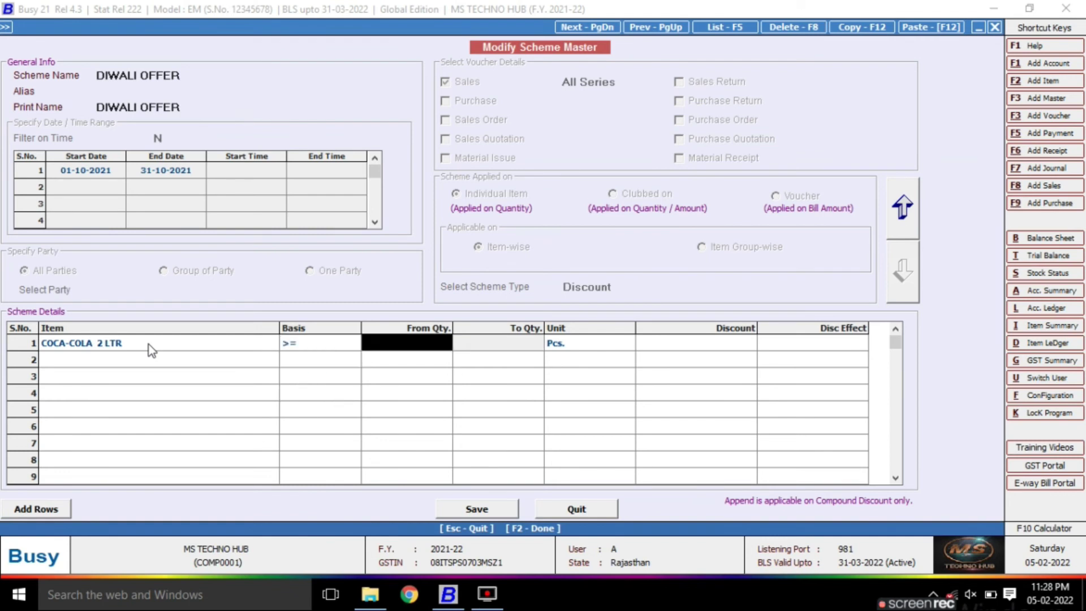
pyautogui.write('10')
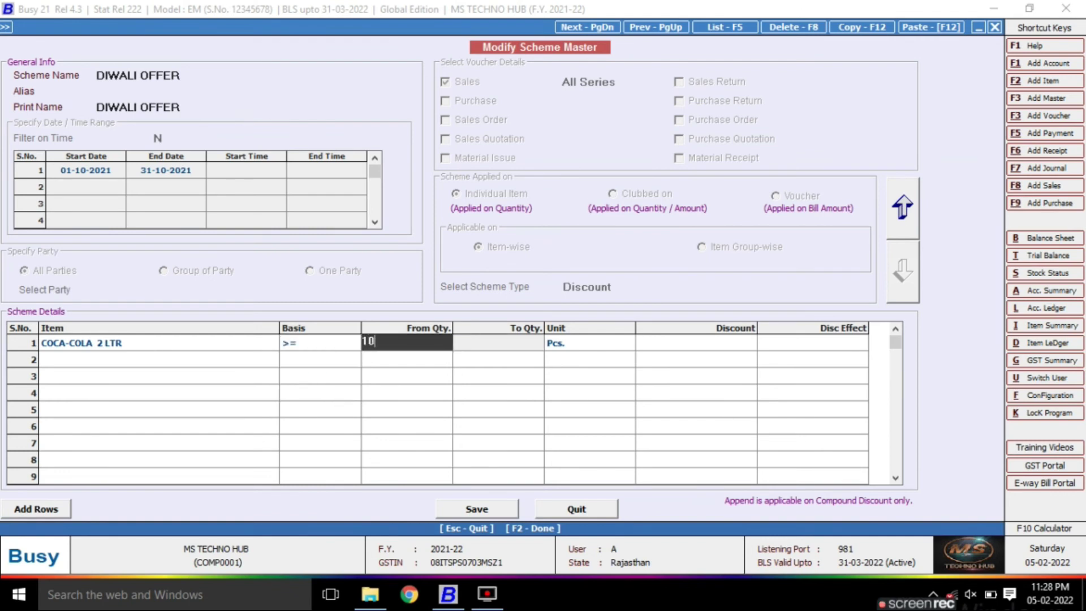
pyautogui.press('Return')
pyautogui.press('Return')
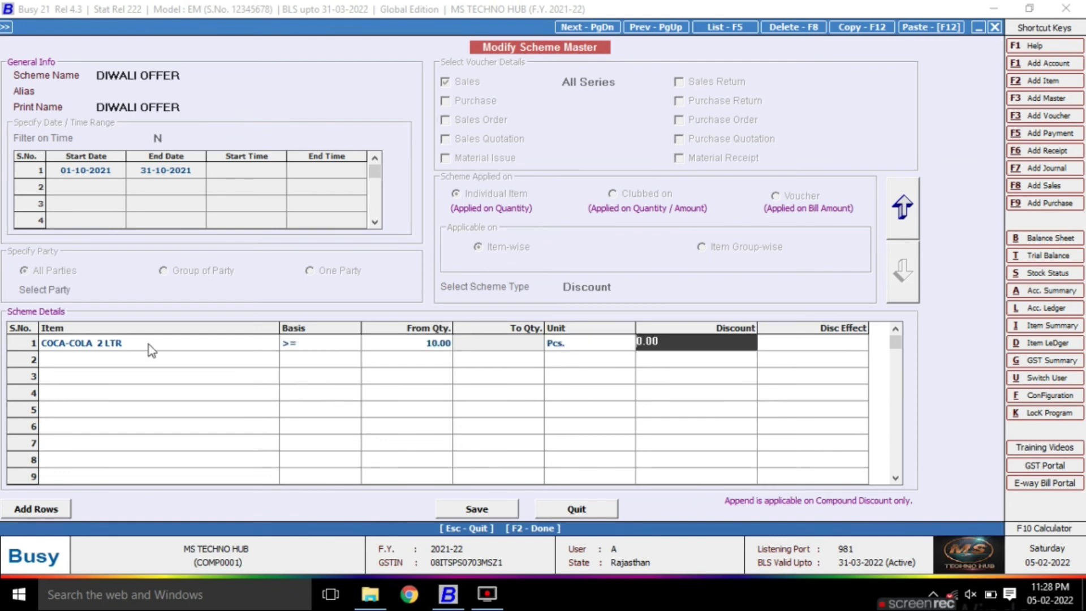
pyautogui.write('5')
pyautogui.press('Return')
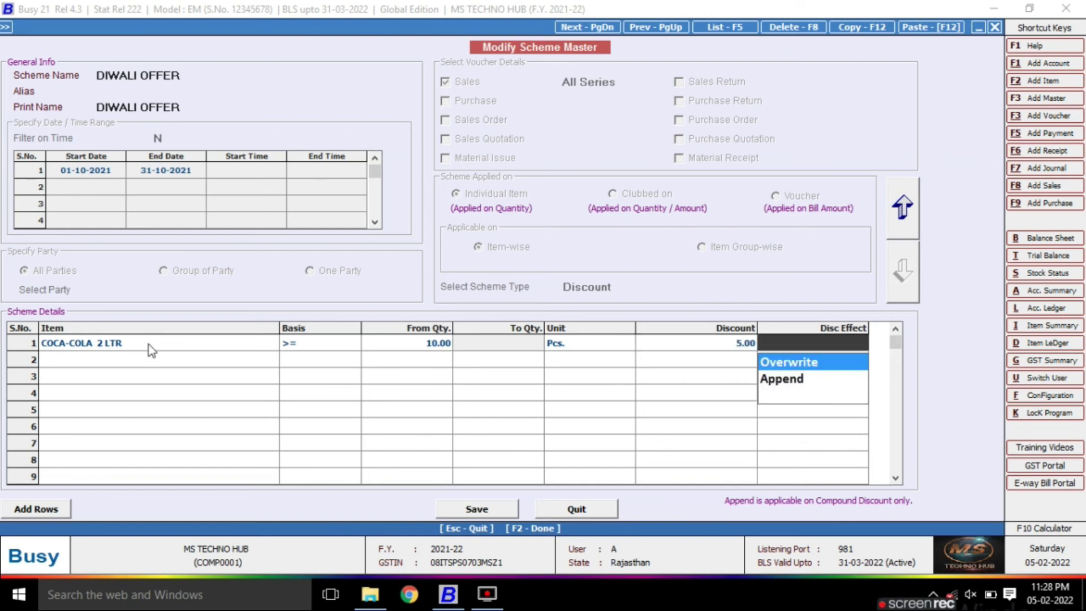
pyautogui.press('Return')
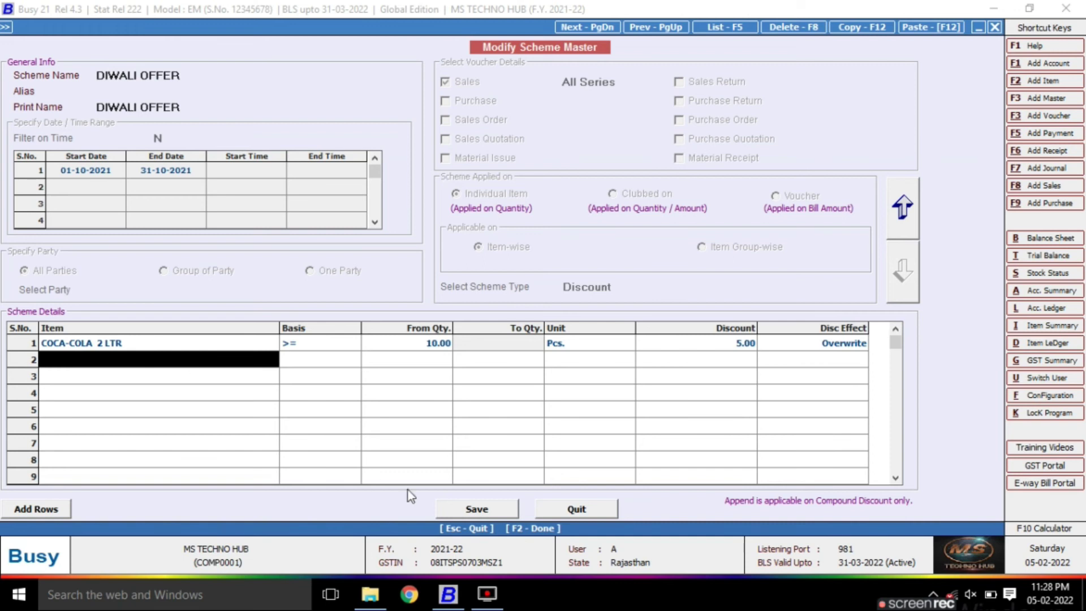
pyautogui.click(480, 510)
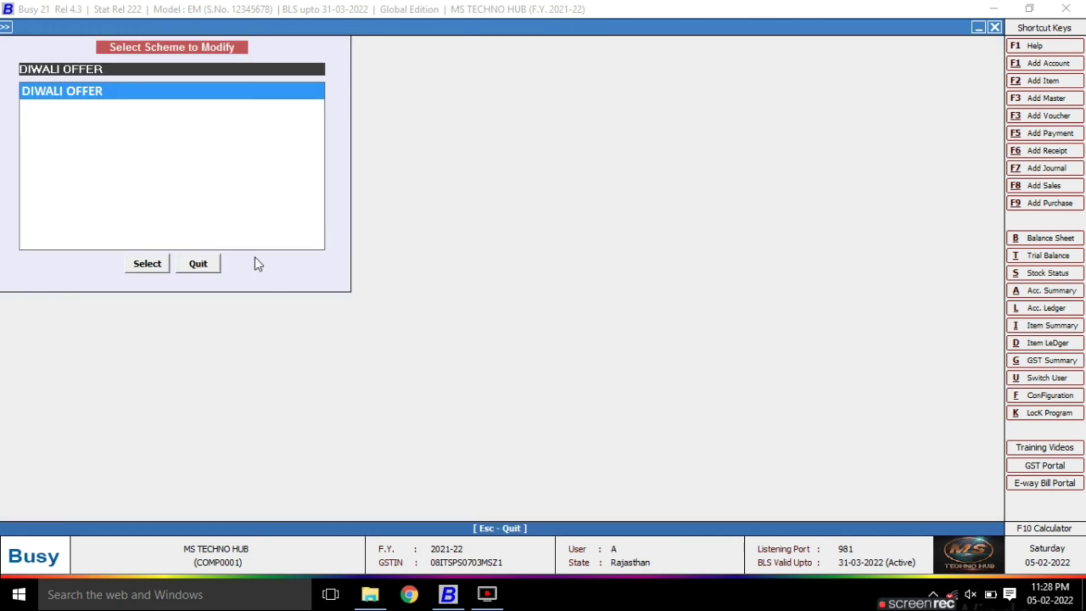
pyautogui.press('Escape')
pyautogui.press('Escape')
# Start a new sales voucher dated 05-10-2021 with sale type L/GST-TaxIncl.
pyautogui.press('Right')
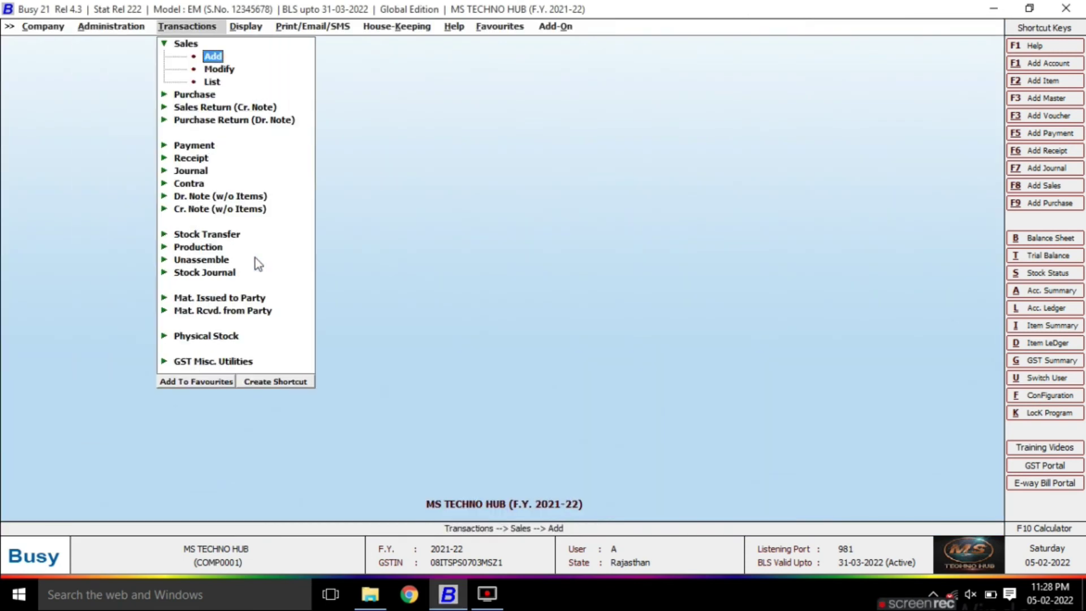
pyautogui.press('Return')
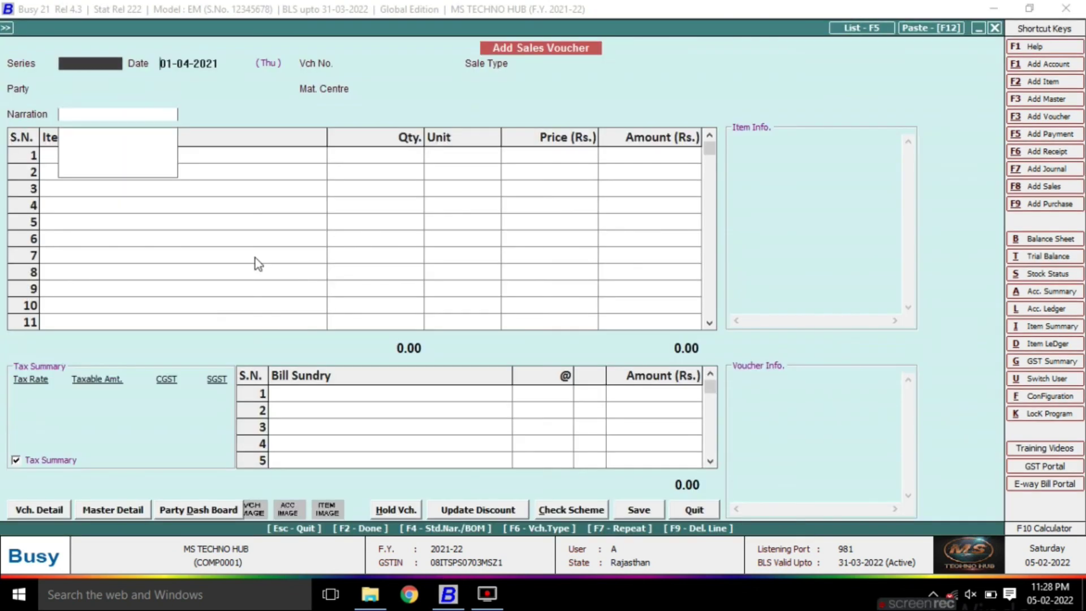
pyautogui.write('5-10')
pyautogui.press('Return')
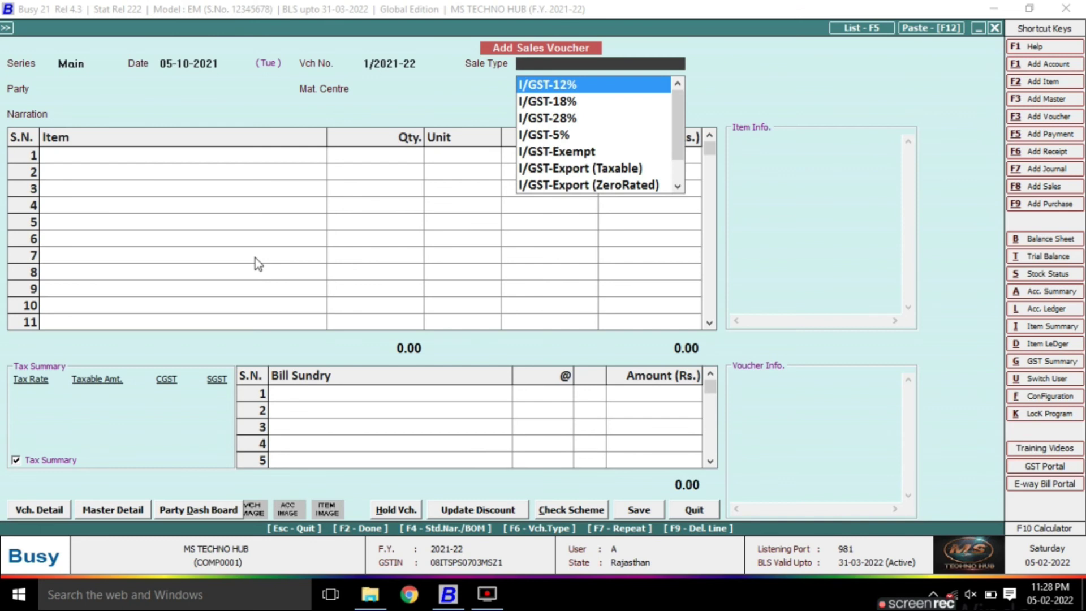
pyautogui.write('TAX')
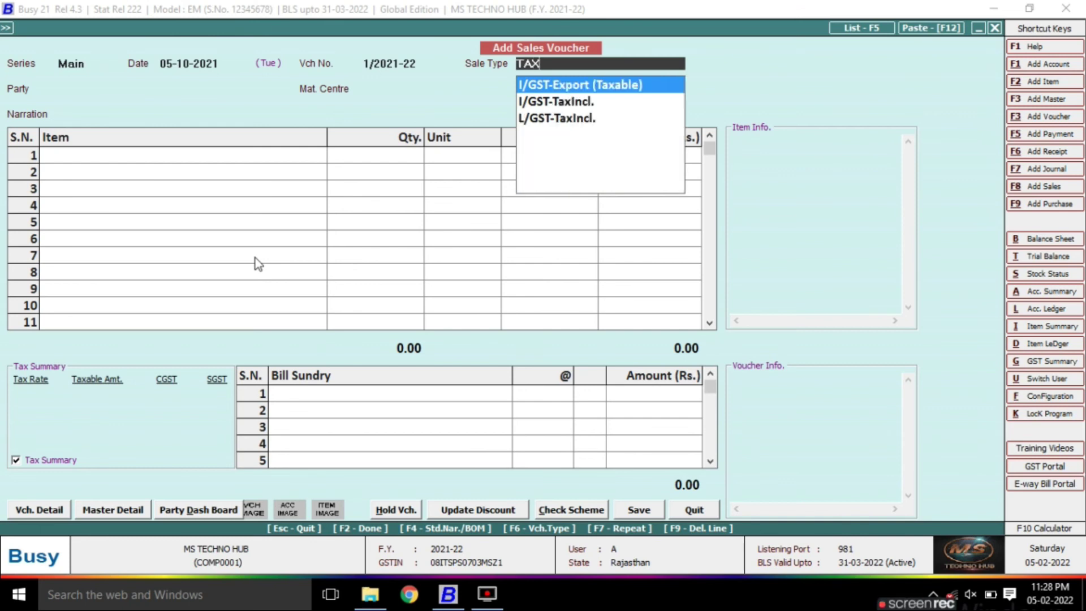
pyautogui.press('Down')
pyautogui.press('Down')
pyautogui.press('Return')
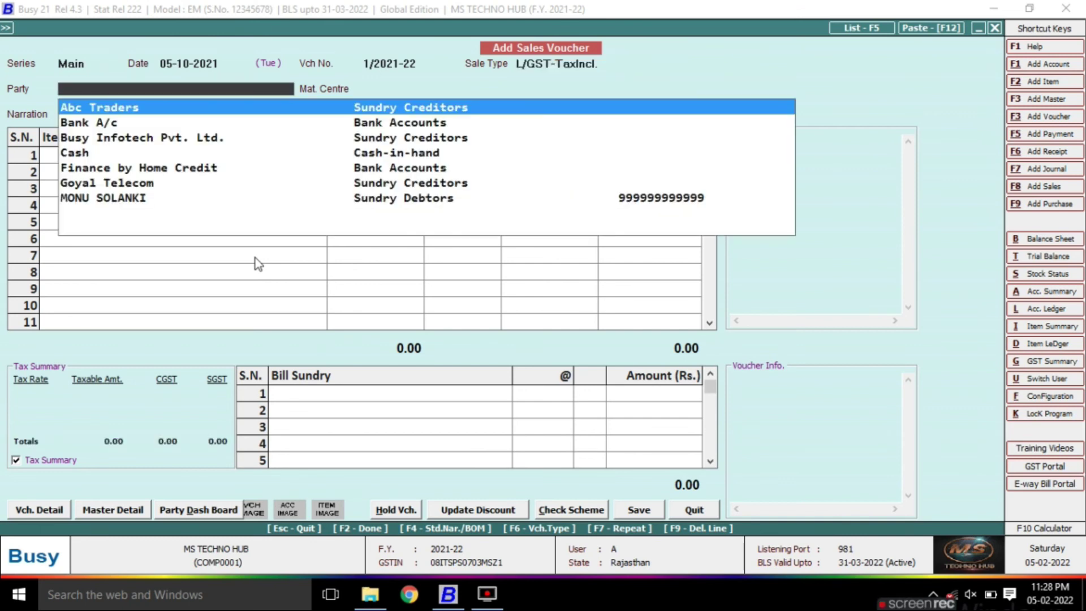
# Select Cash as the party and enter the customer's mobile number and name.
pyautogui.press('Down')
pyautogui.press('Down')
pyautogui.press('Down')
pyautogui.press('Return')
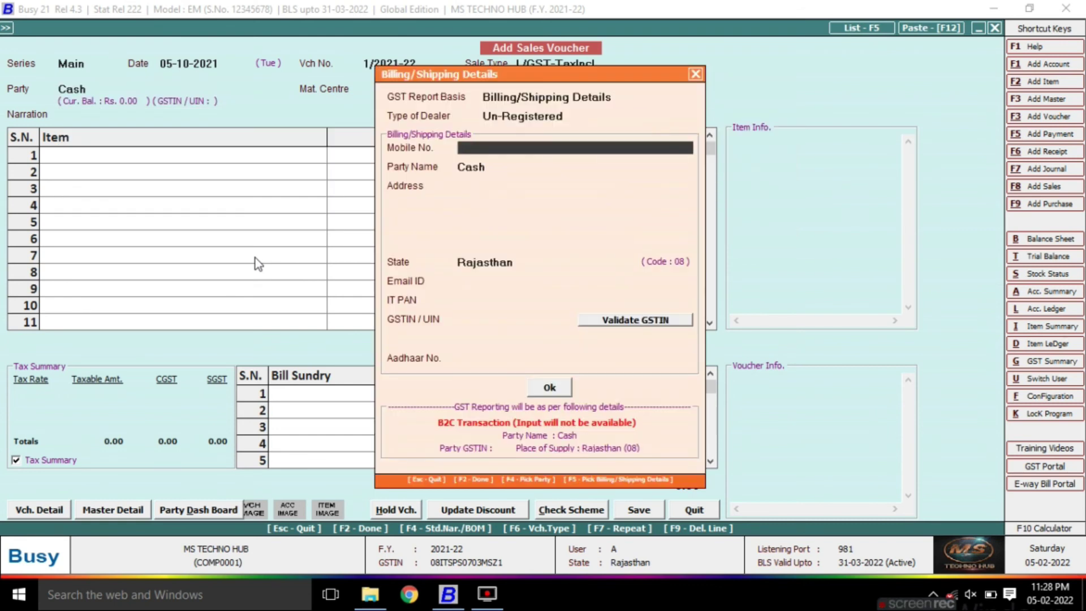
pyautogui.write('9999')
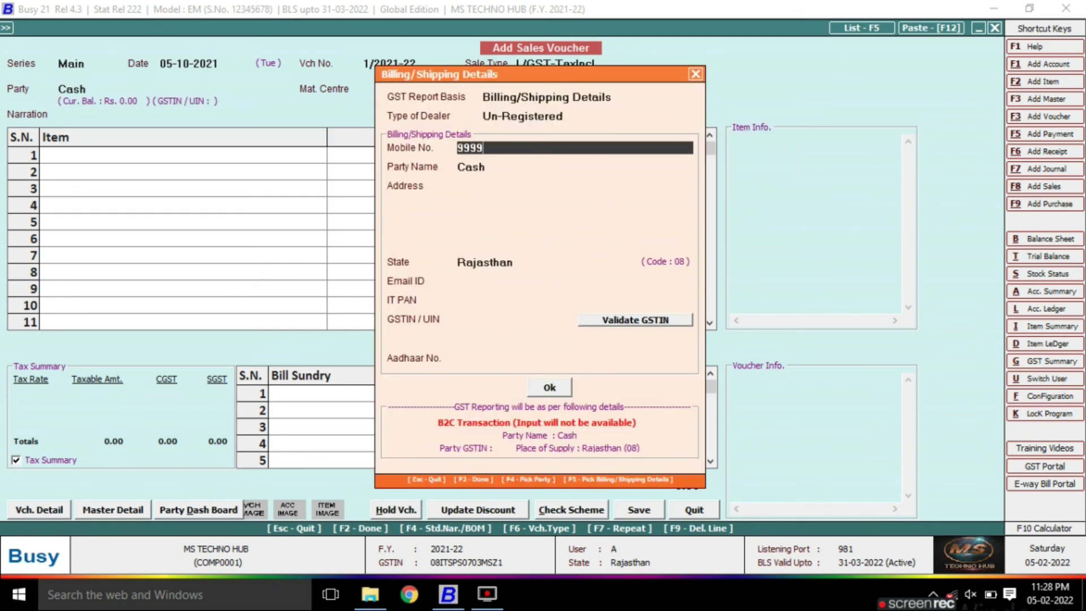
pyautogui.press('Return')
pyautogui.write('MONU')
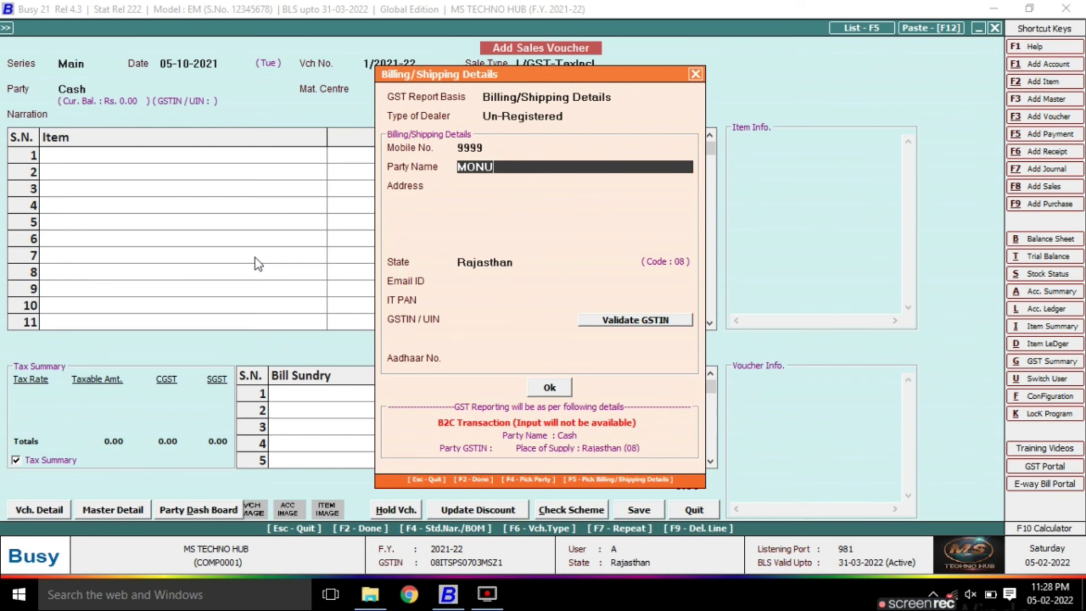
pyautogui.press('Return')
pyautogui.press('Return')
pyautogui.press('Return')
pyautogui.press('Return')
pyautogui.press('Return')
pyautogui.press('Return')
pyautogui.press('Return')
pyautogui.press('Return')
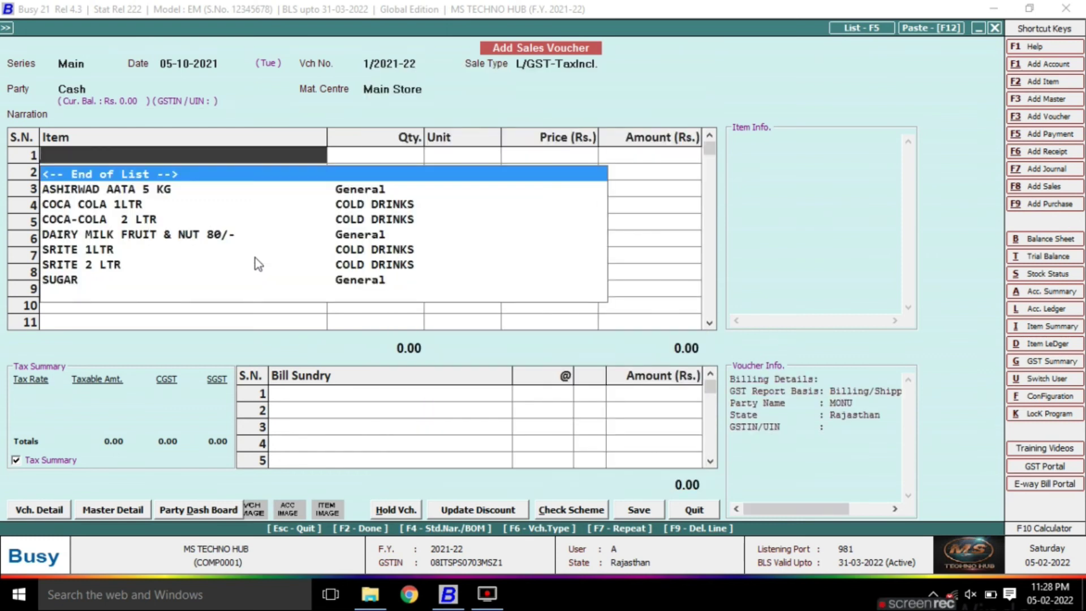
# Bill 10 COCA-COLA 2 LTR at 100.00, allowing negative stock.
pyautogui.write('CO')
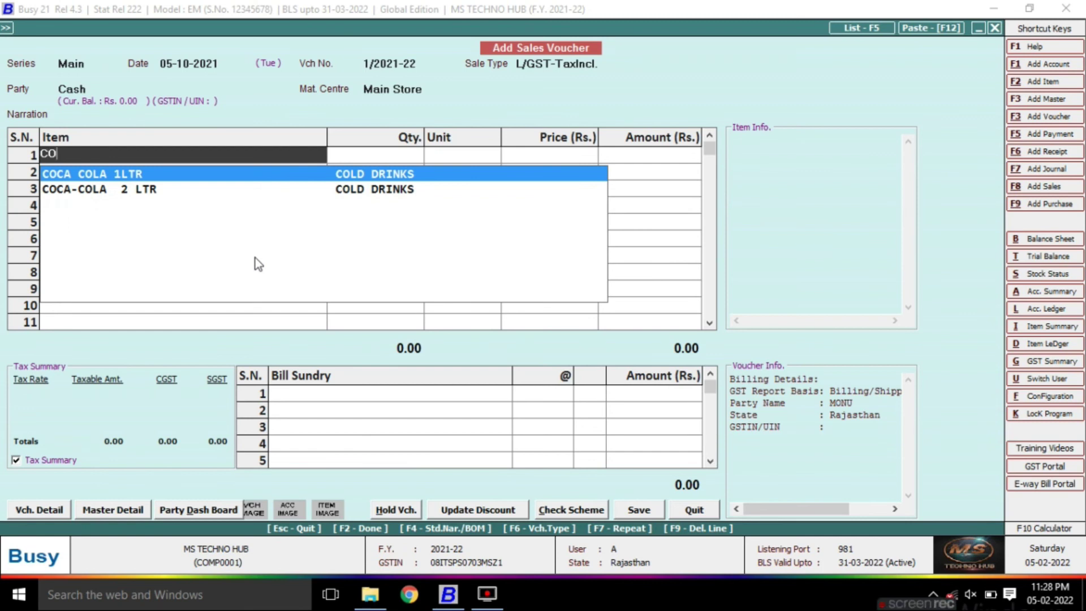
pyautogui.press('Down')
pyautogui.press('Return')
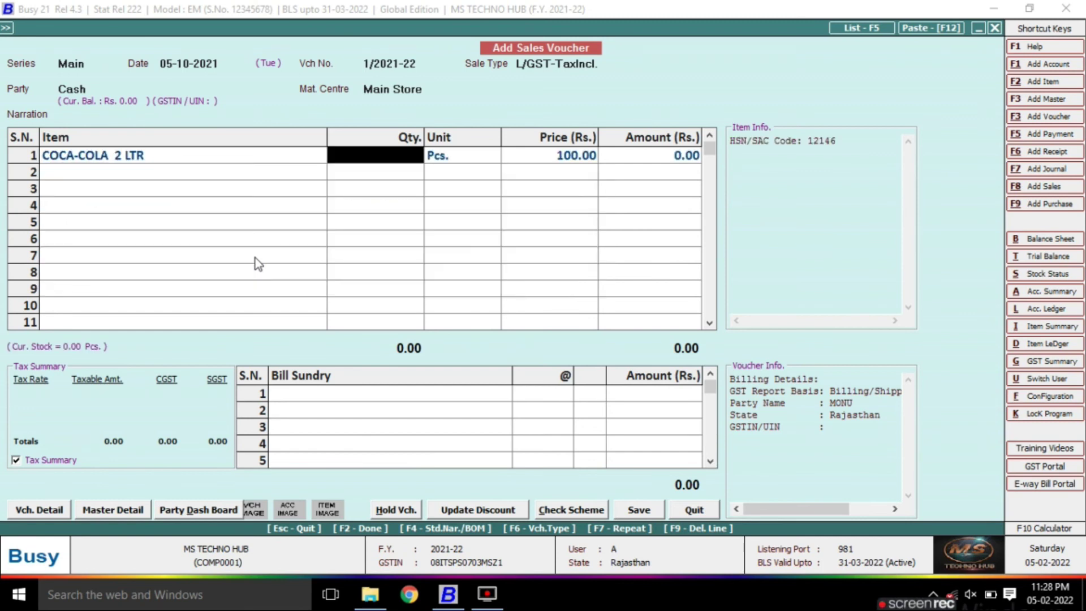
pyautogui.write('10')
pyautogui.press('Return')
pyautogui.press('Left')
pyautogui.press('Return')
pyautogui.press('Return')
pyautogui.press('Return')
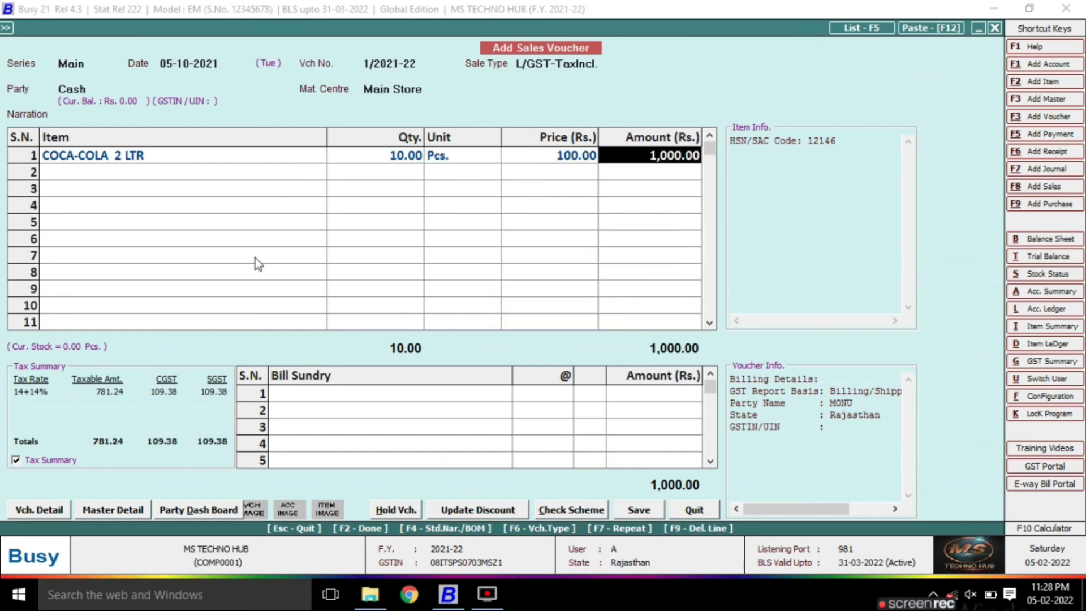
pyautogui.press('Return')
pyautogui.press('Return')
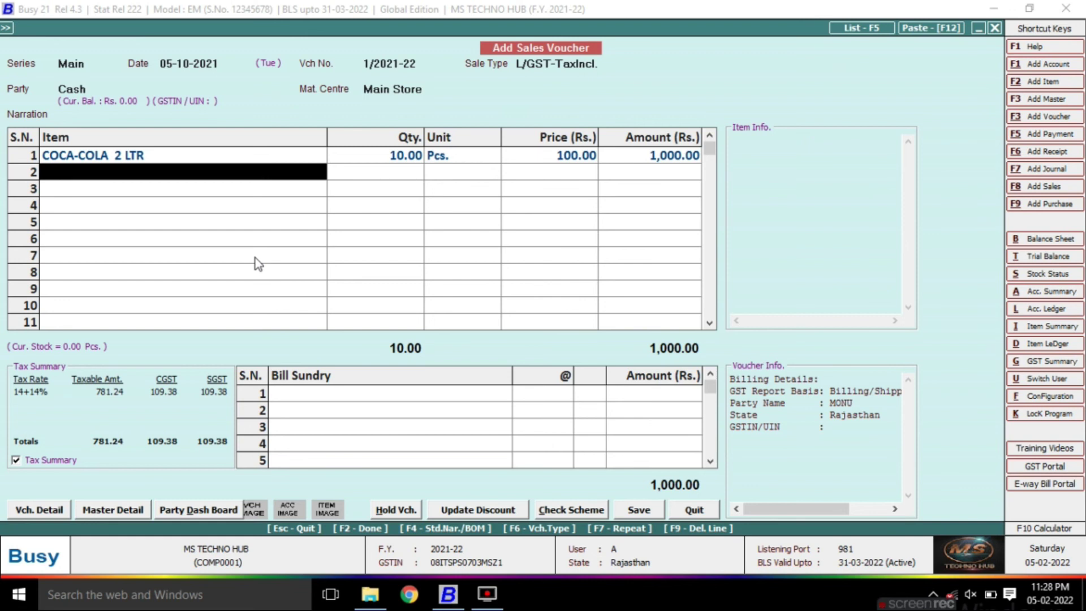
# Re-confirm row 1's quantity of 10, then leave for Voucher Series Configuration.
pyautogui.press('Up')
pyautogui.press('Return')
pyautogui.press('Return')
pyautogui.press('Left')
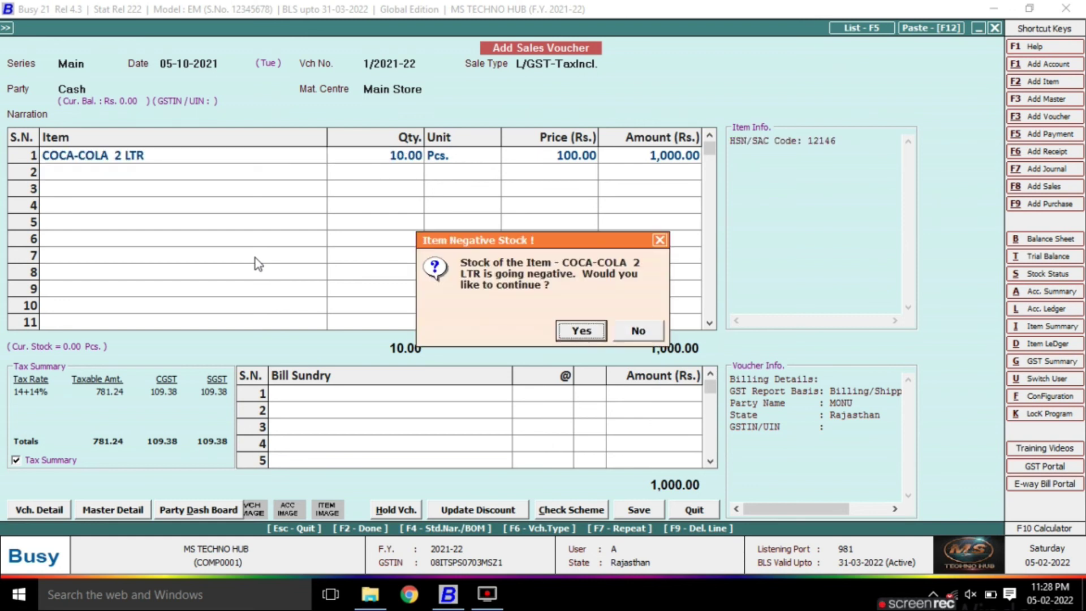
pyautogui.press('Return')
pyautogui.press('Return')
pyautogui.press('Return')
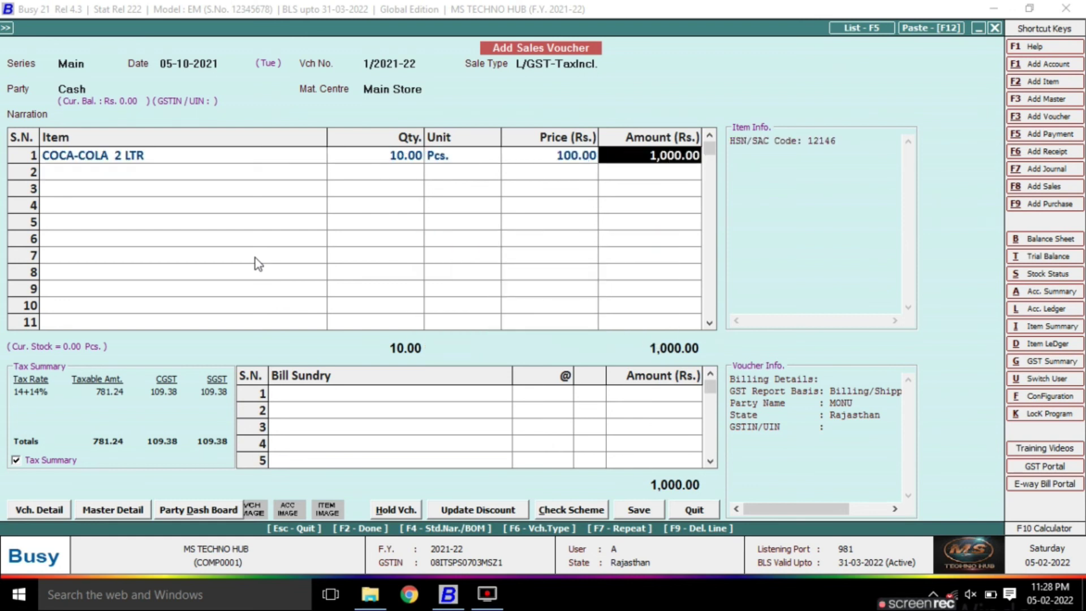
pyautogui.hotkey('alt', 'f')
pyautogui.press('Down')
pyautogui.press('Down')
pyautogui.press('Down')
pyautogui.press('Return')
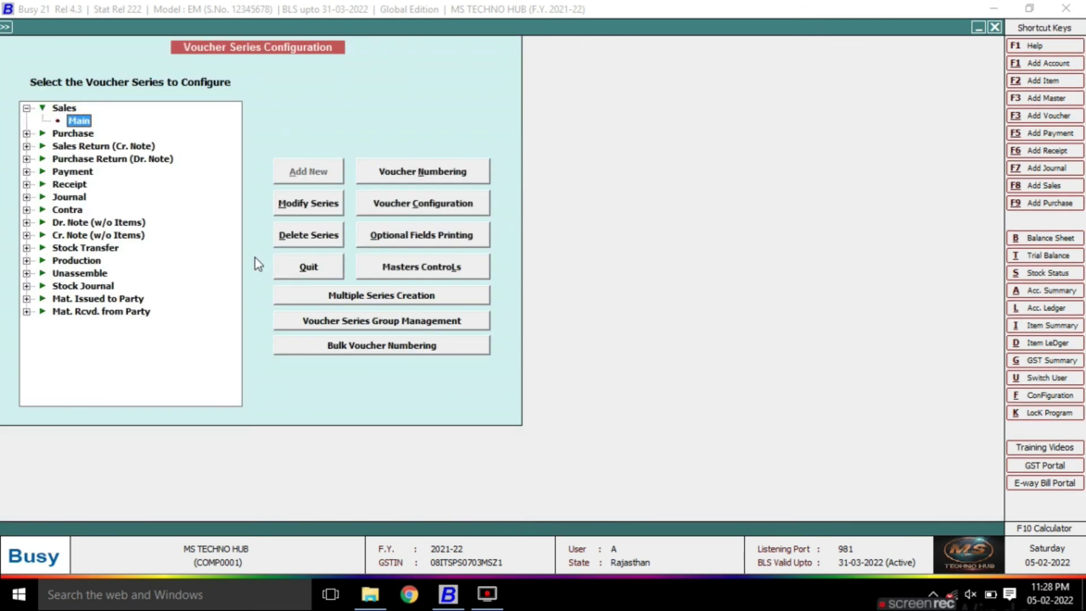
# Set Item-wise Discount to Y in the Sales Main series configuration and save.
pyautogui.hotkey('alt', 'c')
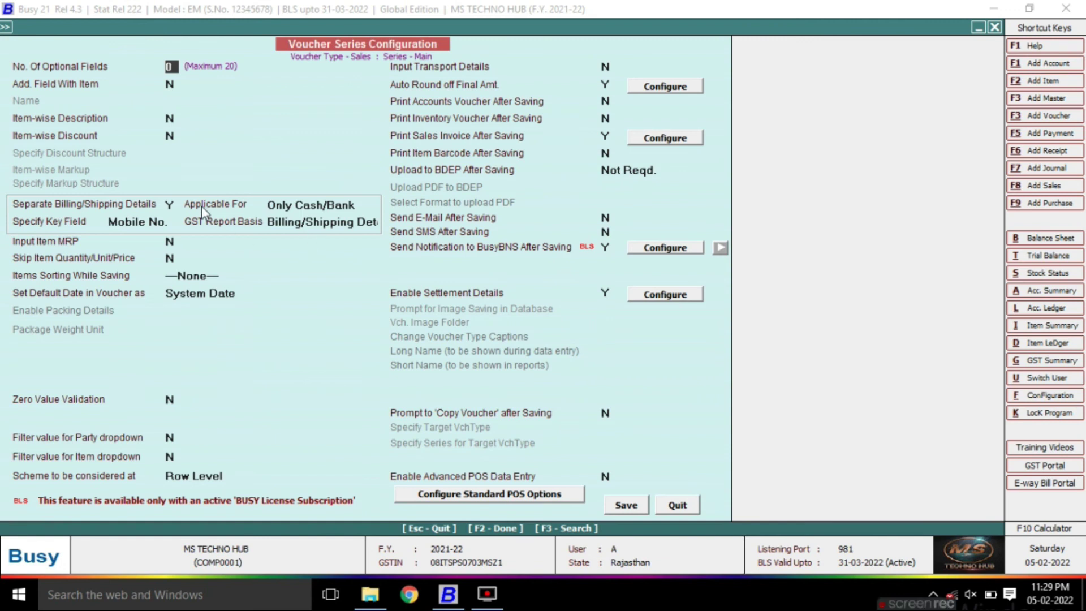
pyautogui.click(171, 136)
pyautogui.press('y')
pyautogui.press('F2')
pyautogui.press('y')
pyautogui.press('Escape')
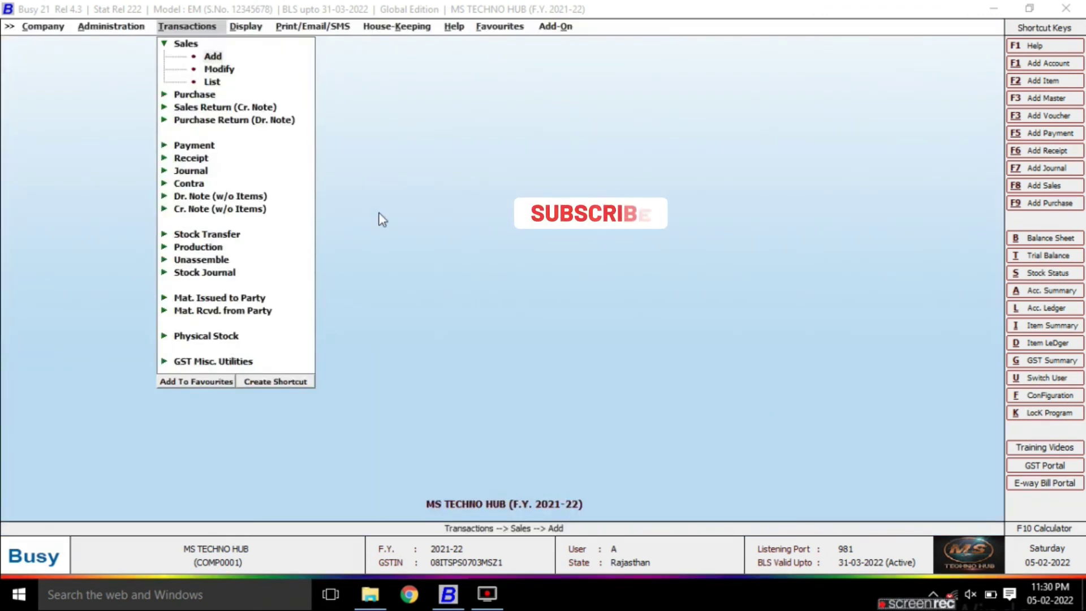
# Start a new Main series sales voucher dated 05-10-2021 with sale type L/GST-TaxIncl.
pyautogui.click(209, 54)
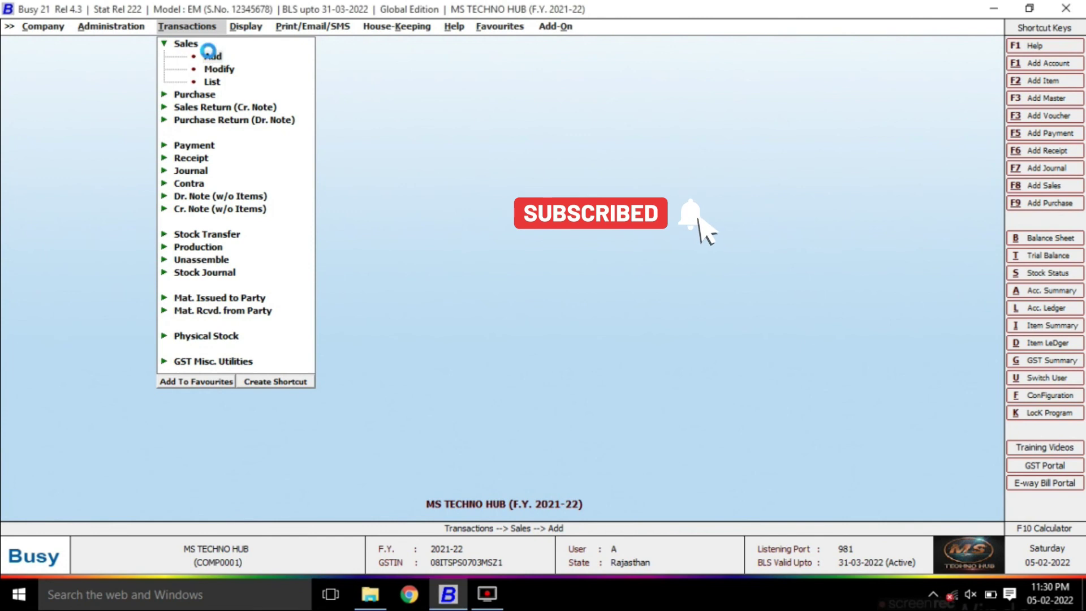
pyautogui.press('Return')
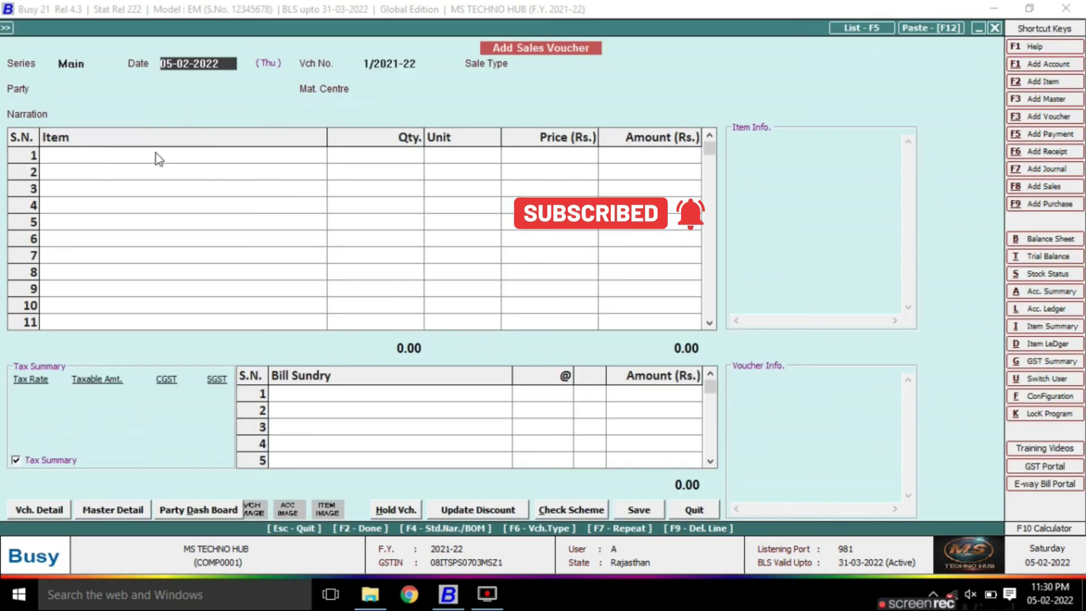
pyautogui.write('5.10')
pyautogui.press('Return')
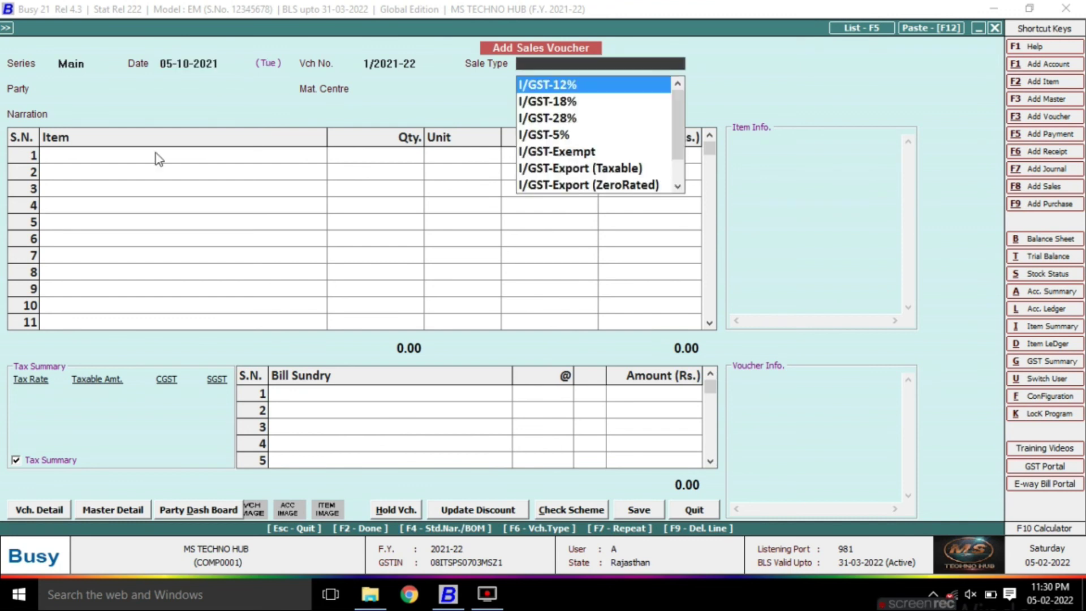
pyautogui.write('TA')
pyautogui.press('Down')
pyautogui.press('Down')
pyautogui.press('Return')
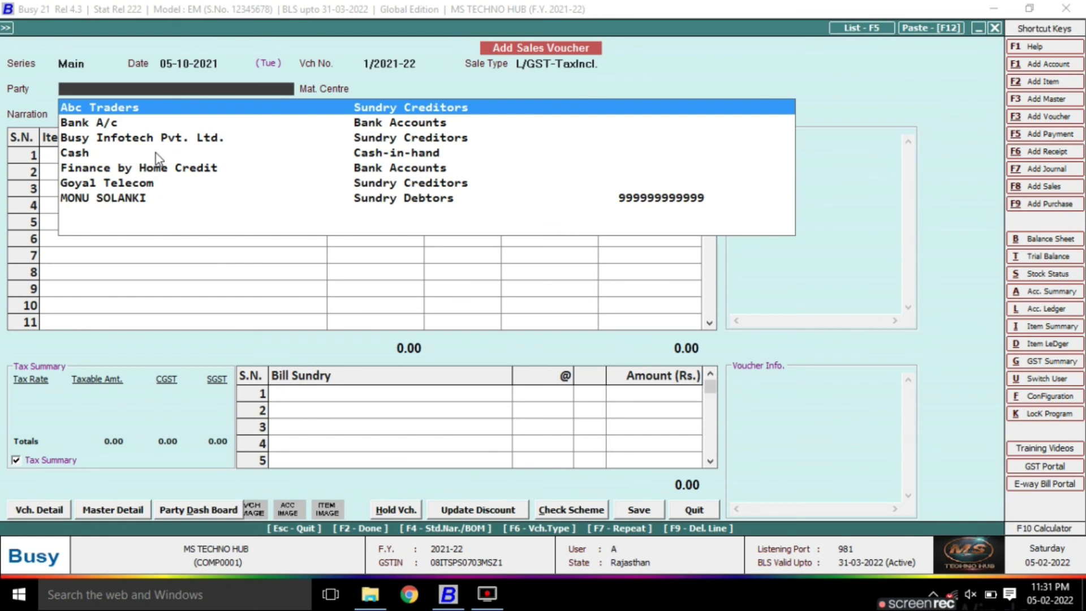
# Set Cash as the party, accepting the billing details and Main Store.
pyautogui.write('CAS')
pyautogui.press('Return')
pyautogui.press('Return')
pyautogui.press('Return')
pyautogui.press('Return')
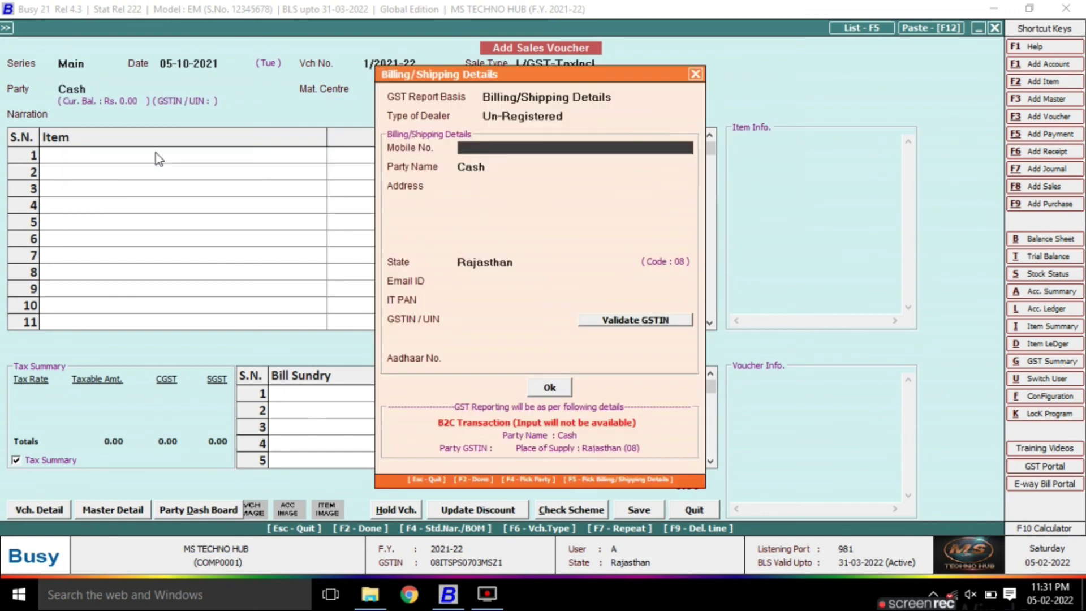
pyautogui.press('Return')
pyautogui.press('Return')
pyautogui.press('Return')
pyautogui.press('Return')
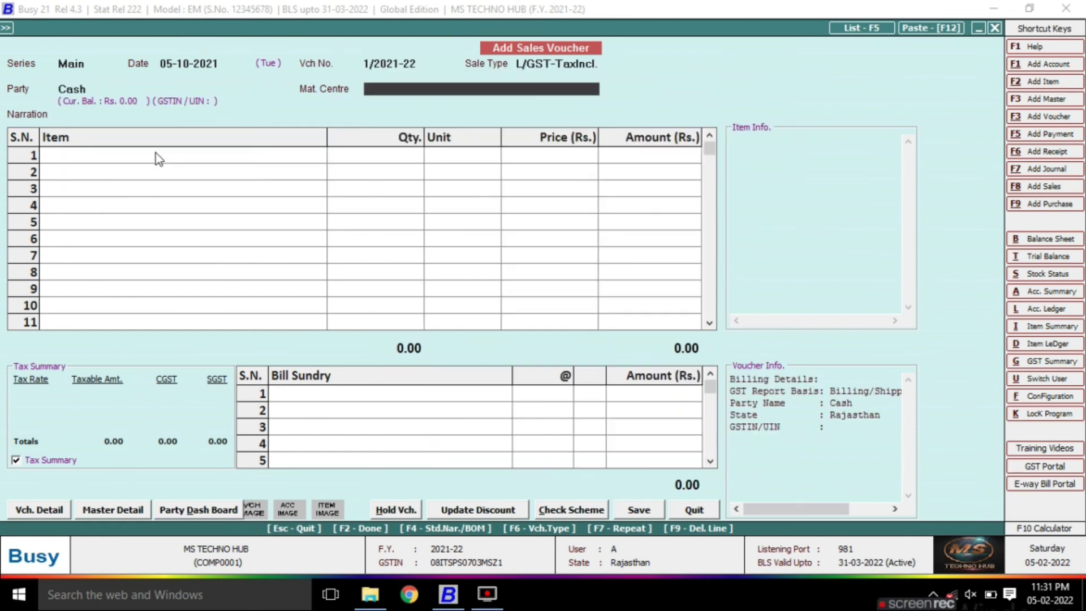
pyautogui.press('Return')
pyautogui.press('Return')
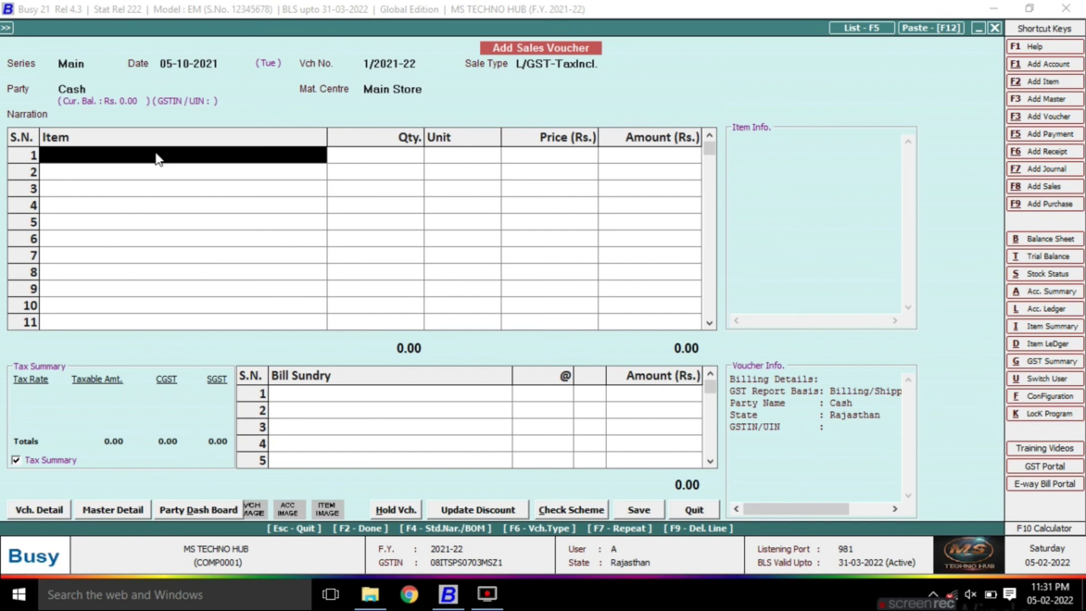
# Add 10 COCA-COLA 2 LTR to row 1, allowing negative stock.
pyautogui.write('CO')
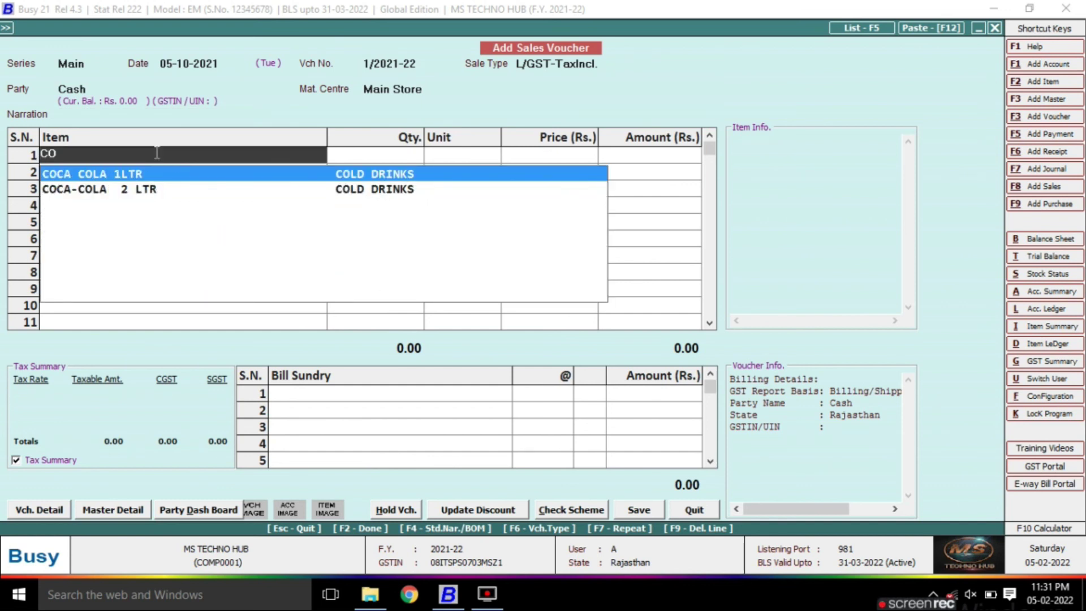
pyautogui.press('Down')
pyautogui.press('Return')
pyautogui.write('1')
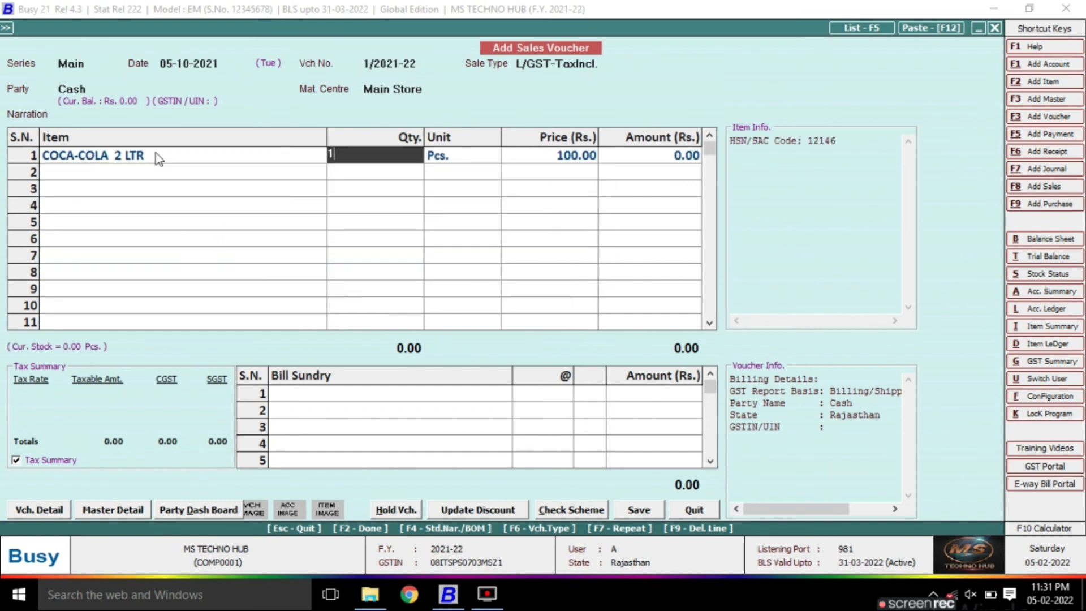
pyautogui.write('0')
pyautogui.press('Return')
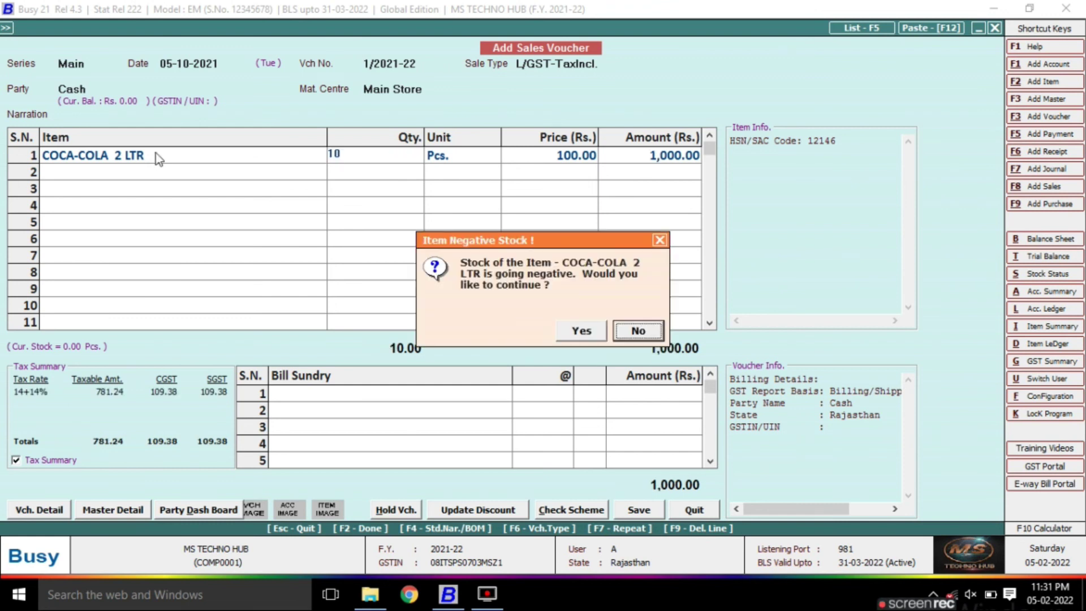
pyautogui.press('Left')
pyautogui.press('Return')
pyautogui.press('Return')
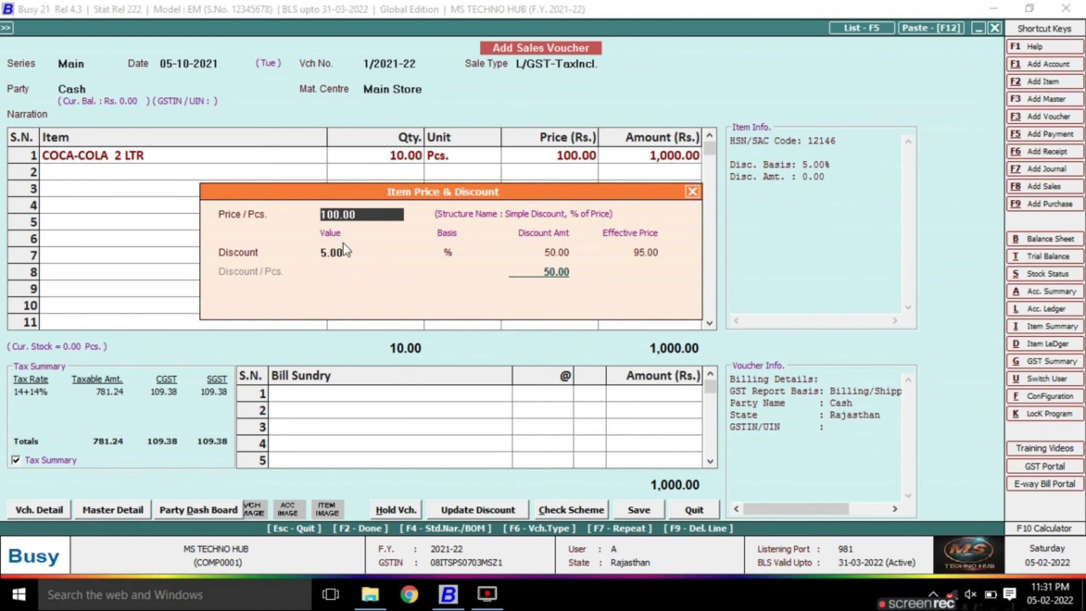
# Accept the 5% discount, giving a 95.00 price and a 950.00 amount.
pyautogui.press('Return')
pyautogui.press('Return')
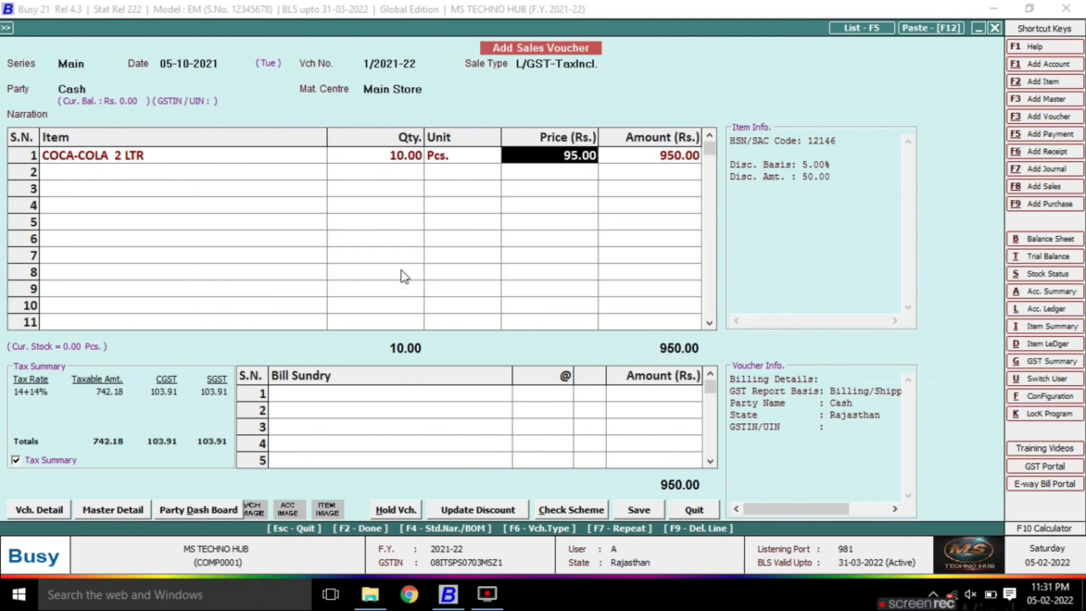
pyautogui.press('Return')
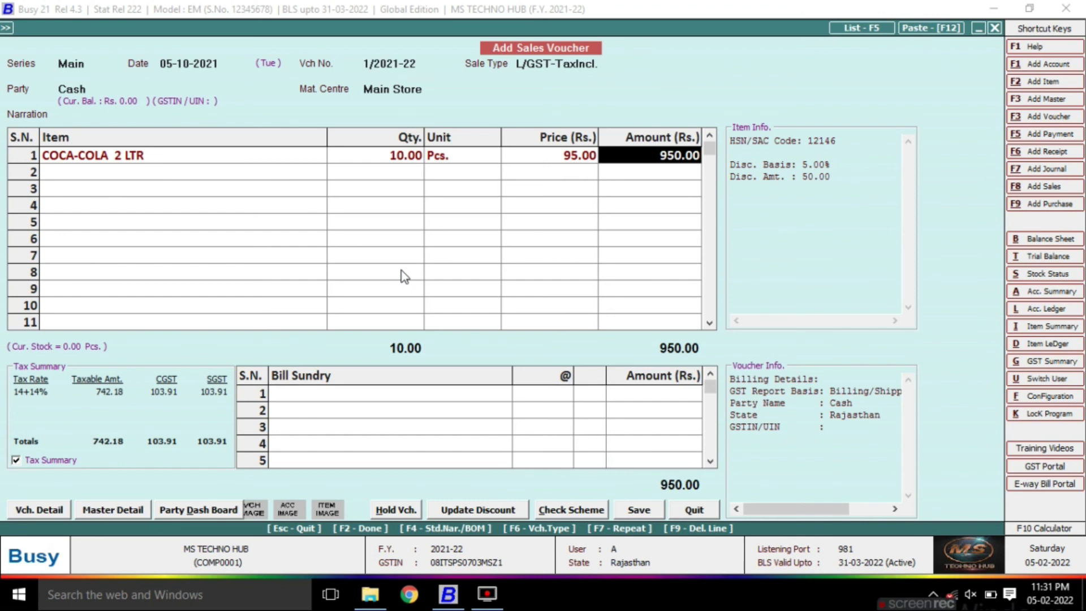
pyautogui.press('Return')
pyautogui.press('Return')
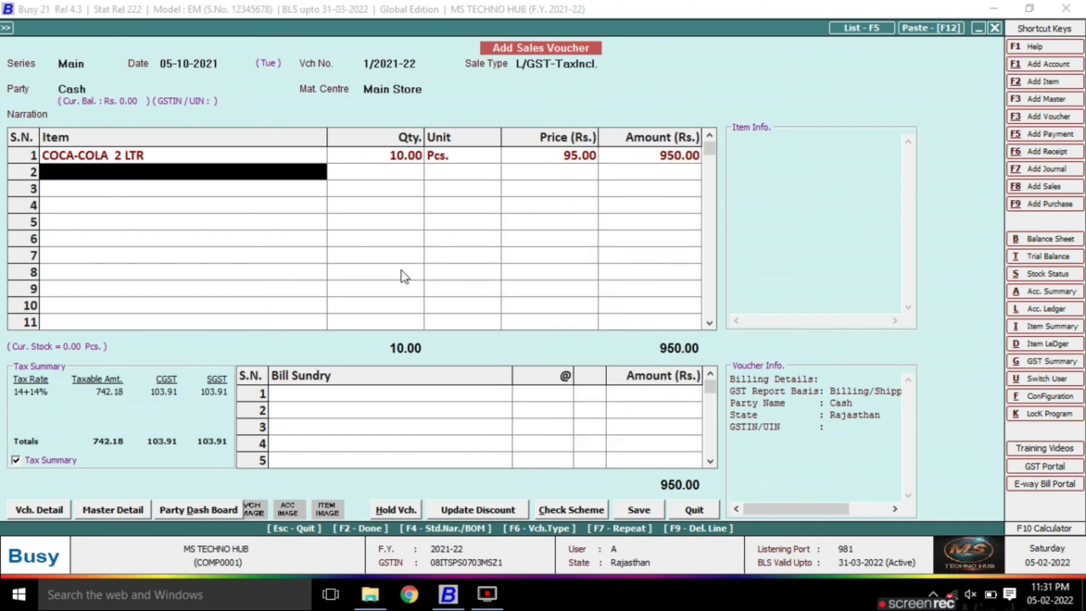
pyautogui.click(148, 156)
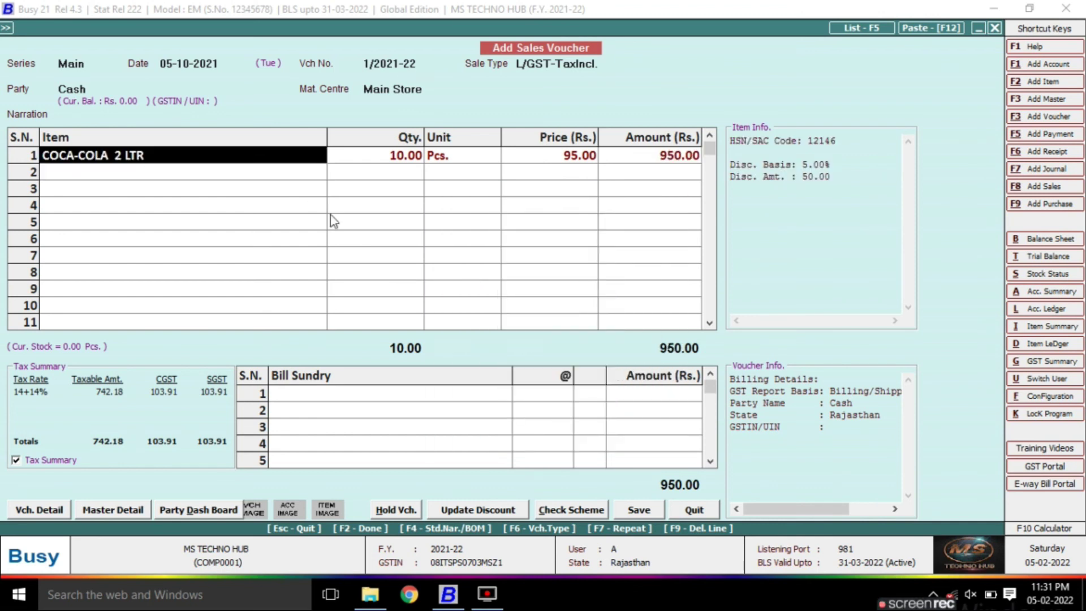